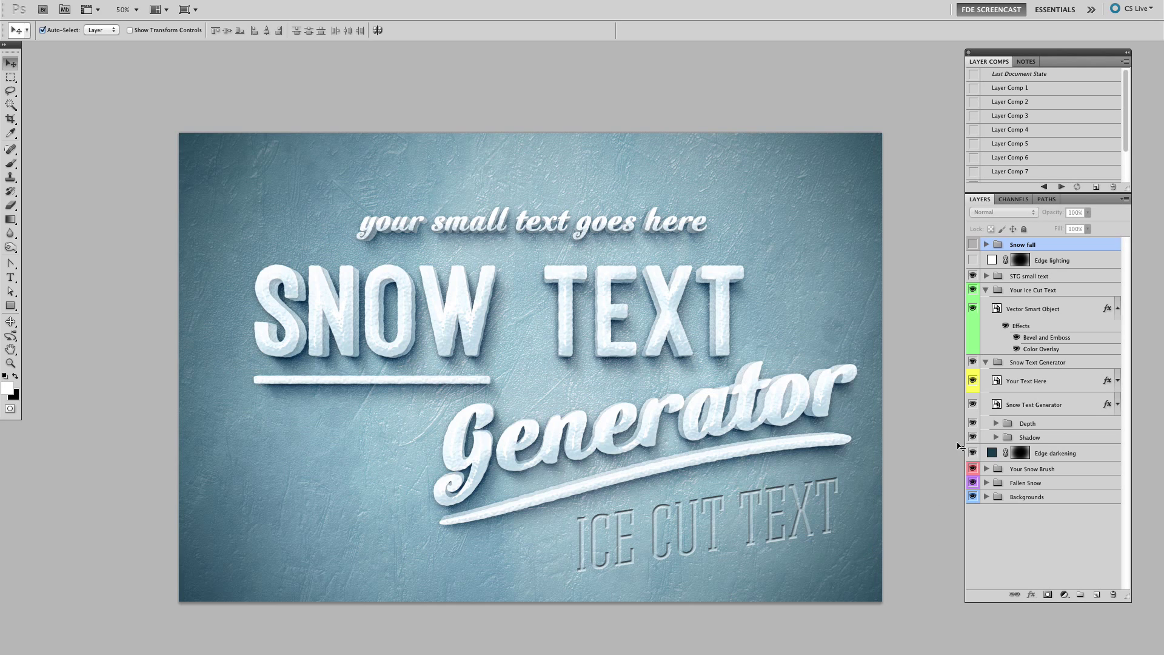
- Preview the saved looks from Layer Comp 1 through Layer Comp 10, ending with Layer Comp 1 applied
left_click(975, 89)
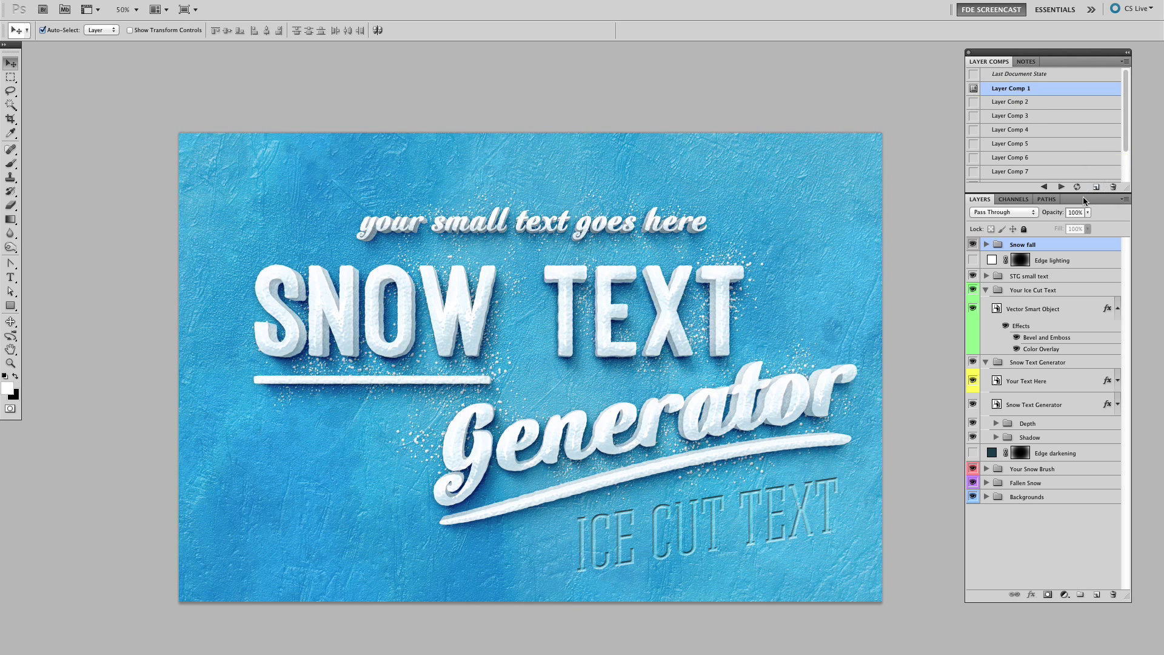
left_click(1062, 188)
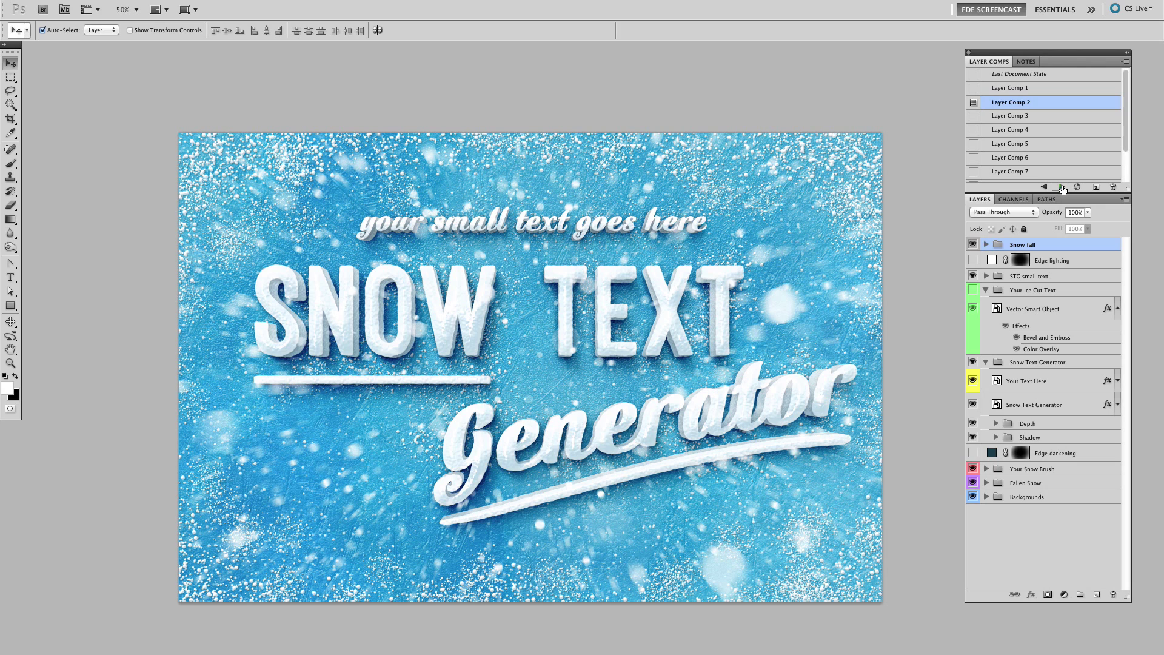
left_click(1062, 188)
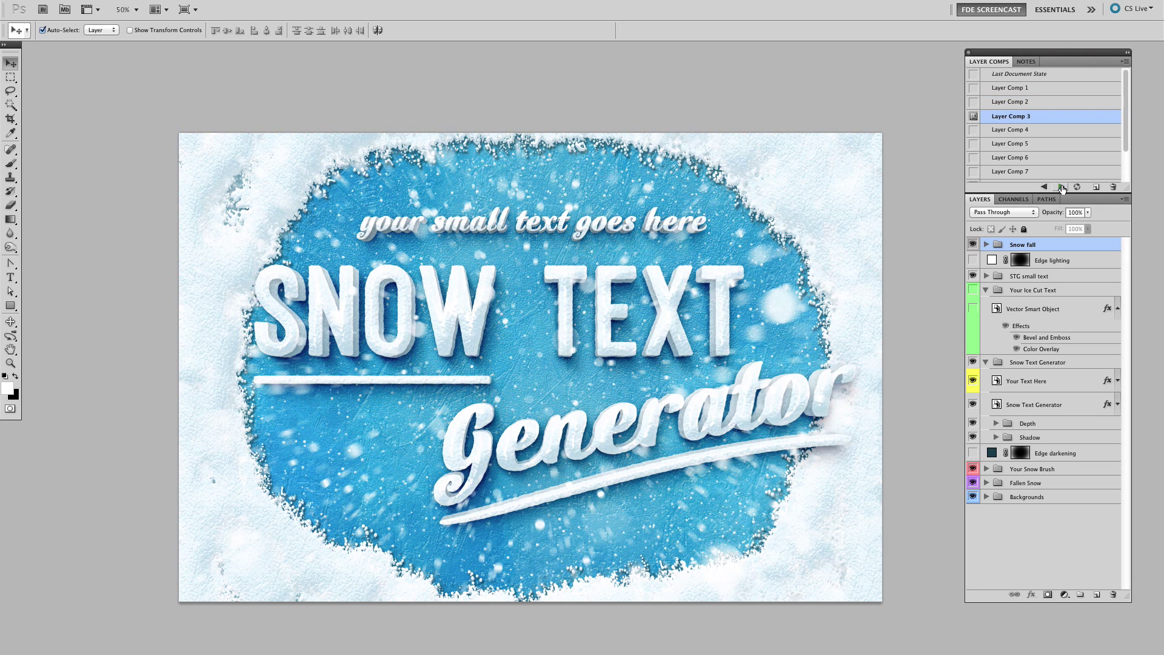
left_click(1063, 188)
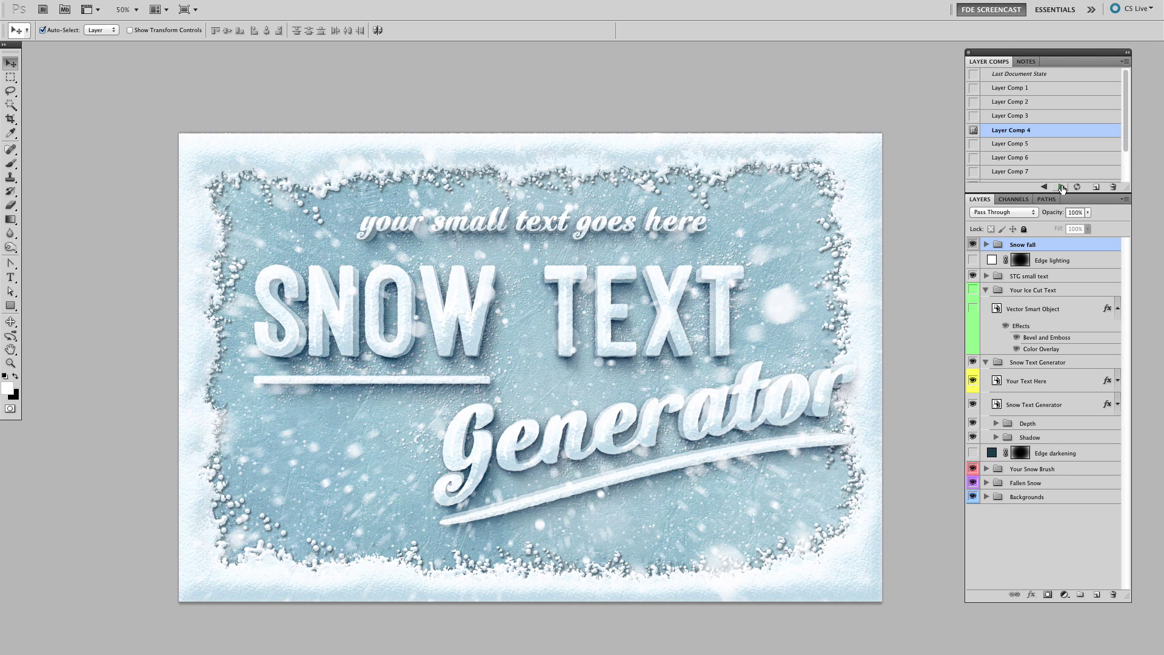
left_click(1062, 188)
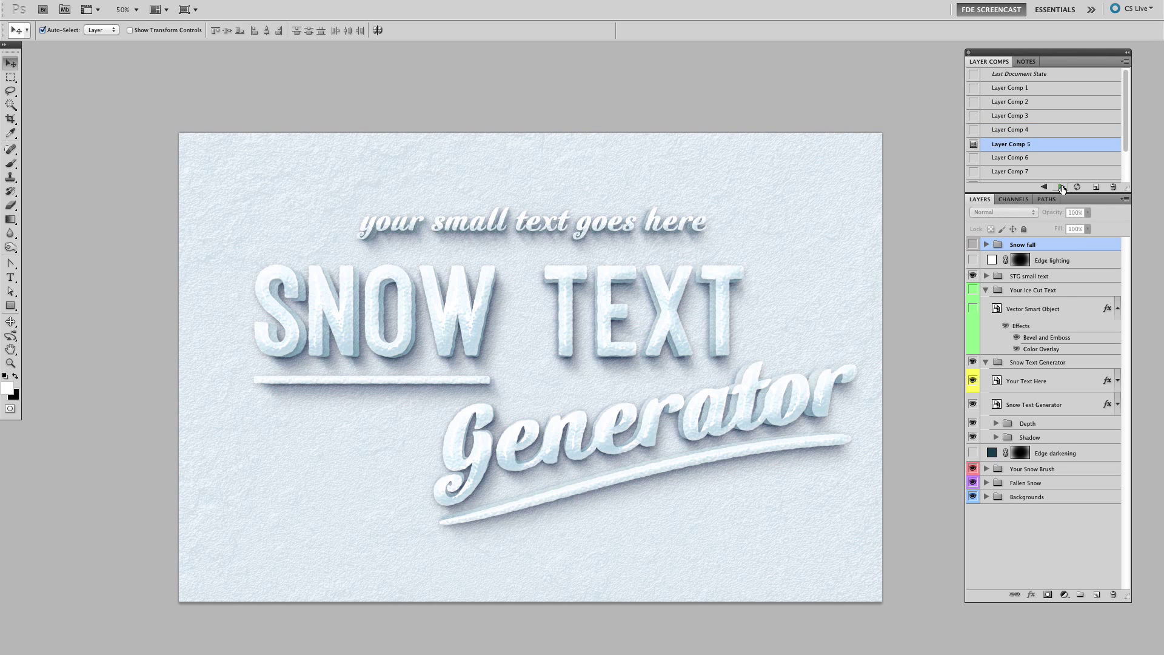
left_click(1062, 188)
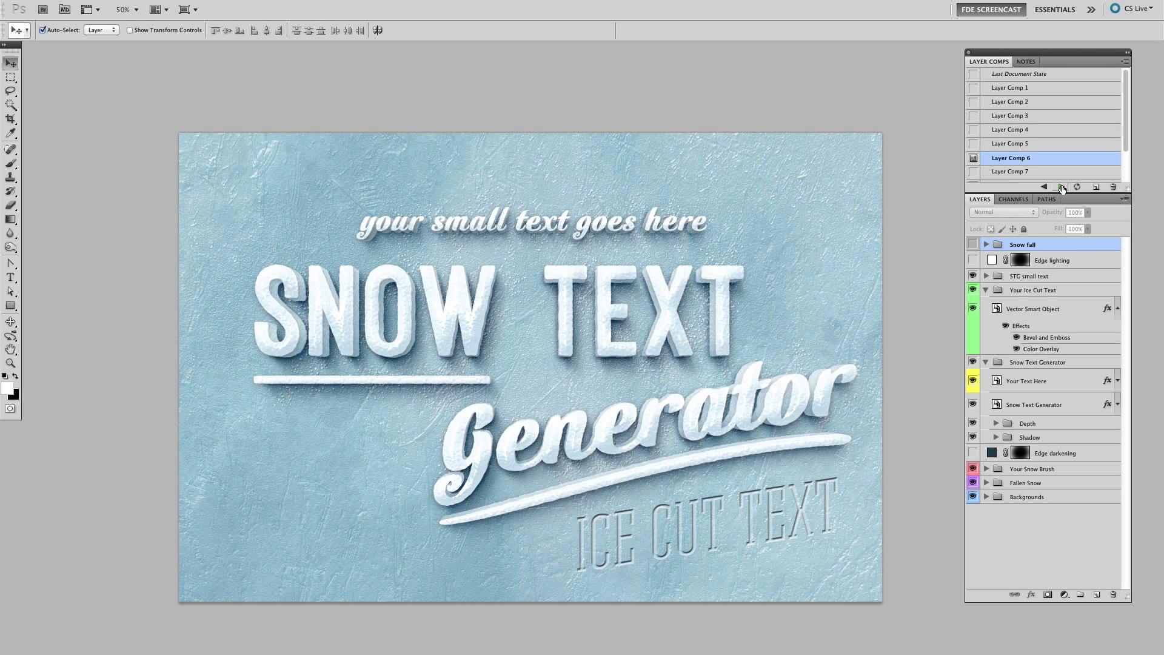
left_click(1062, 188)
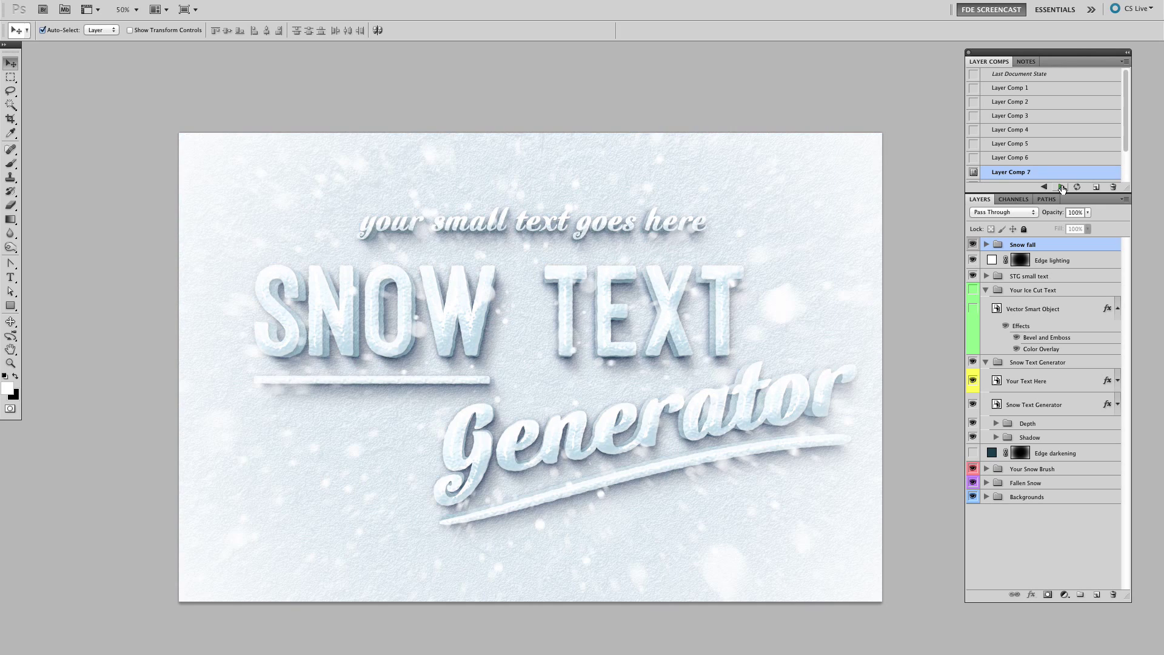
left_click(1061, 187)
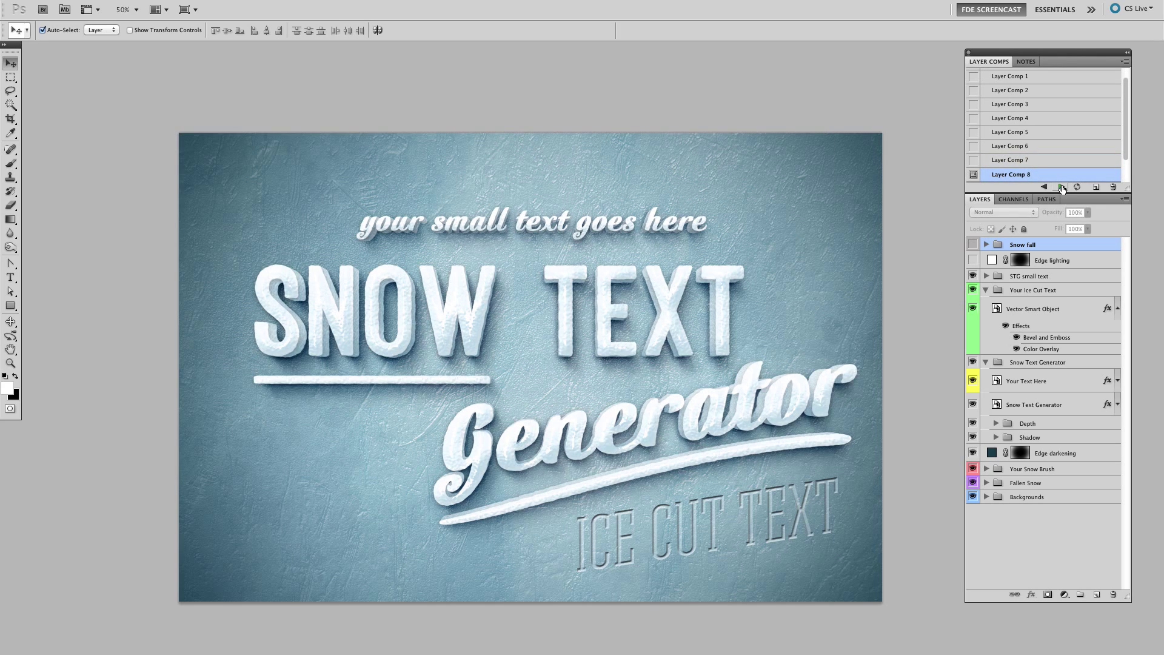
left_click(1061, 187)
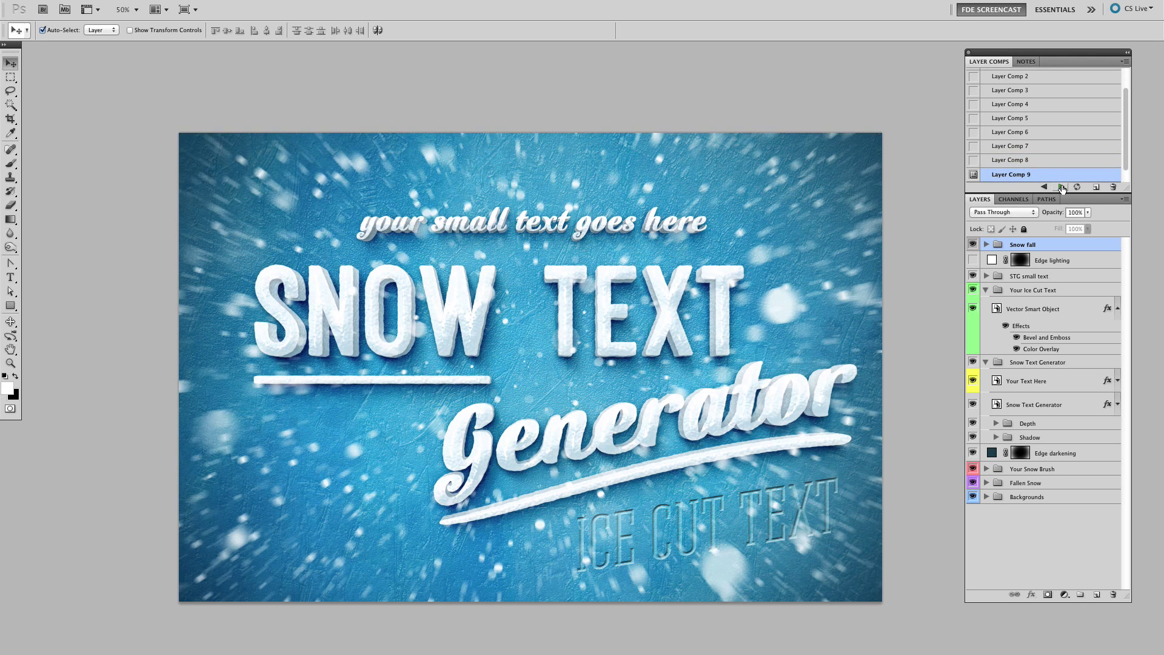
left_click(1061, 187)
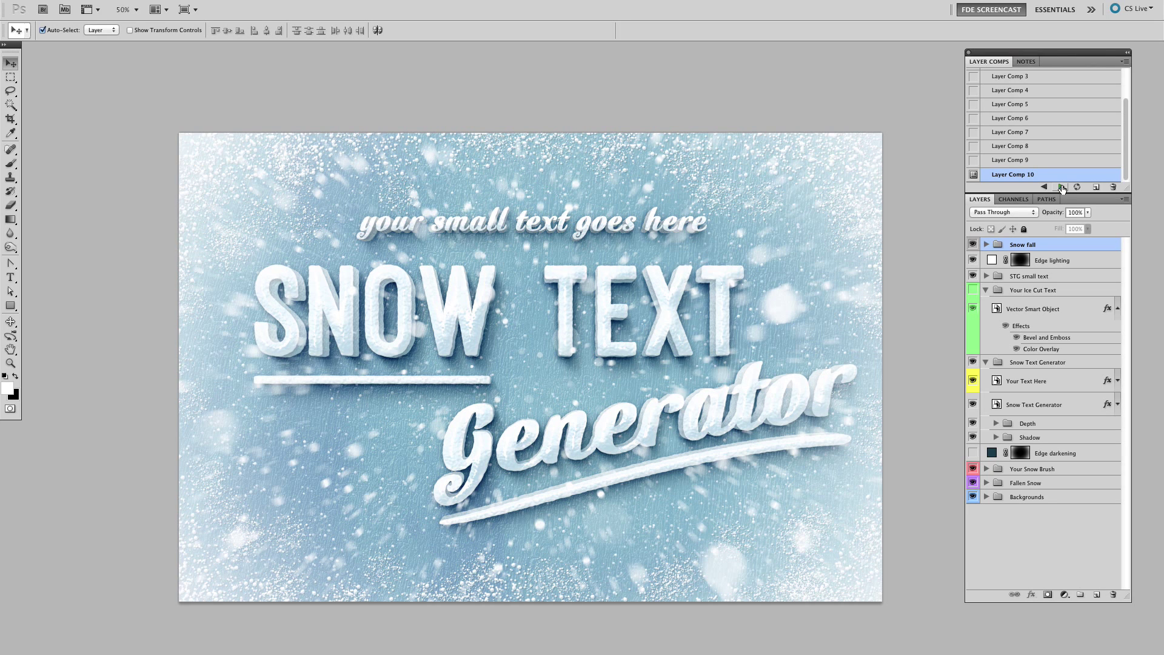
left_click(1061, 187)
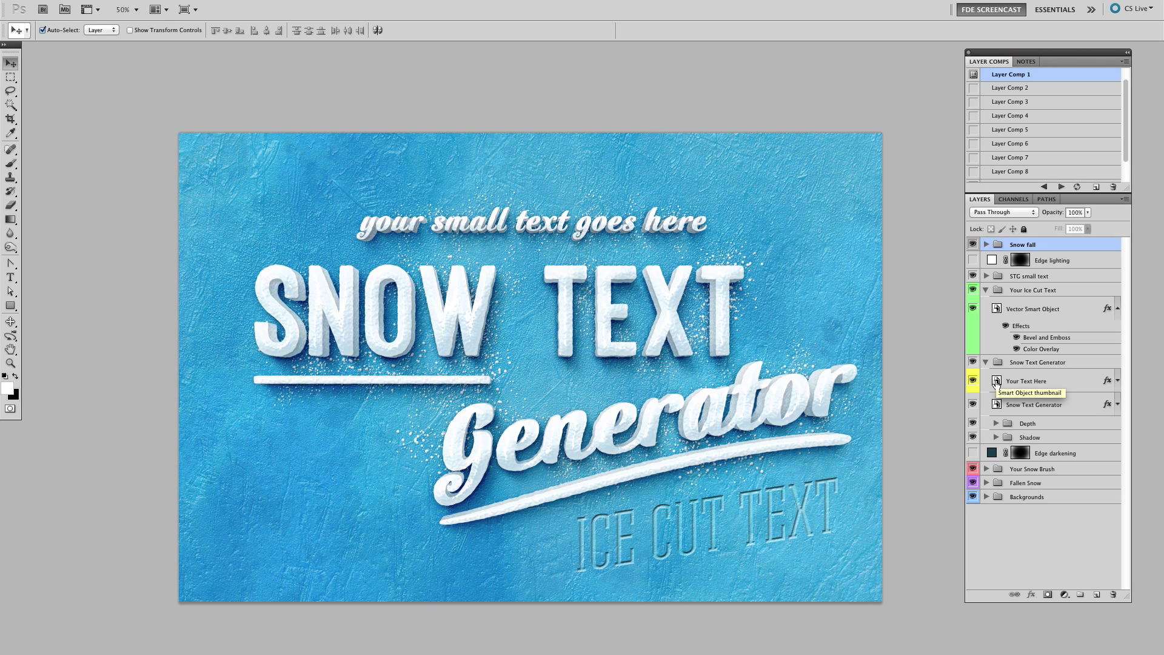
- Open the Your Text Here smart object and its nested Snow Text Generator smart object, using the embedded color profile
left_click(997, 383)
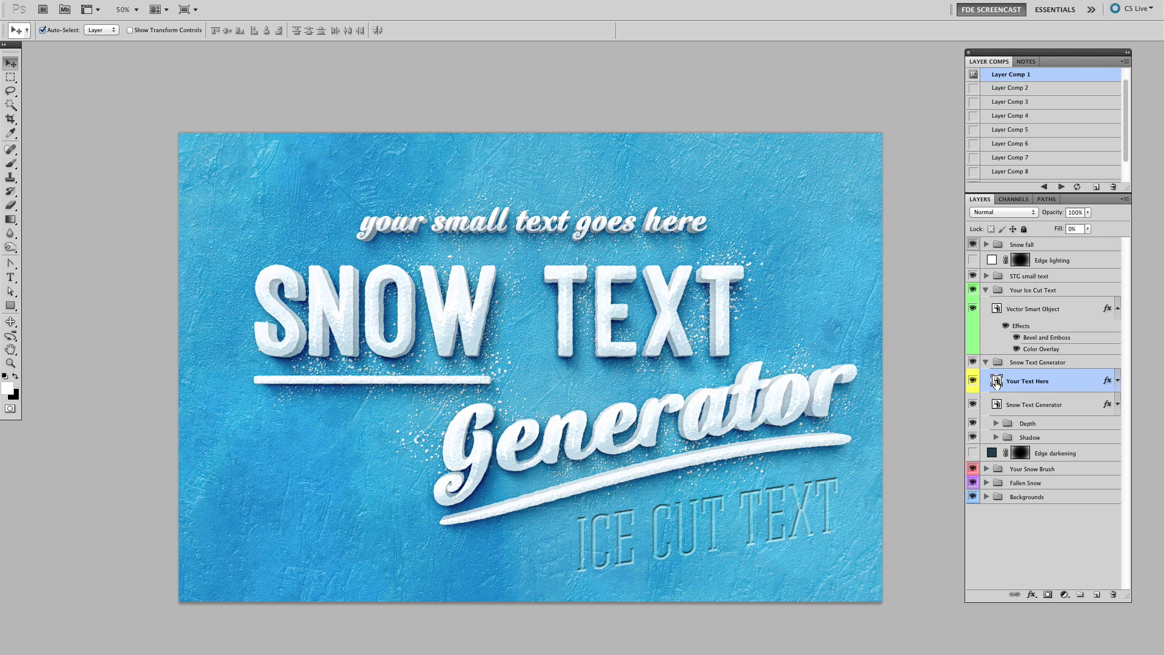
double_click(997, 382)
left_click(698, 401)
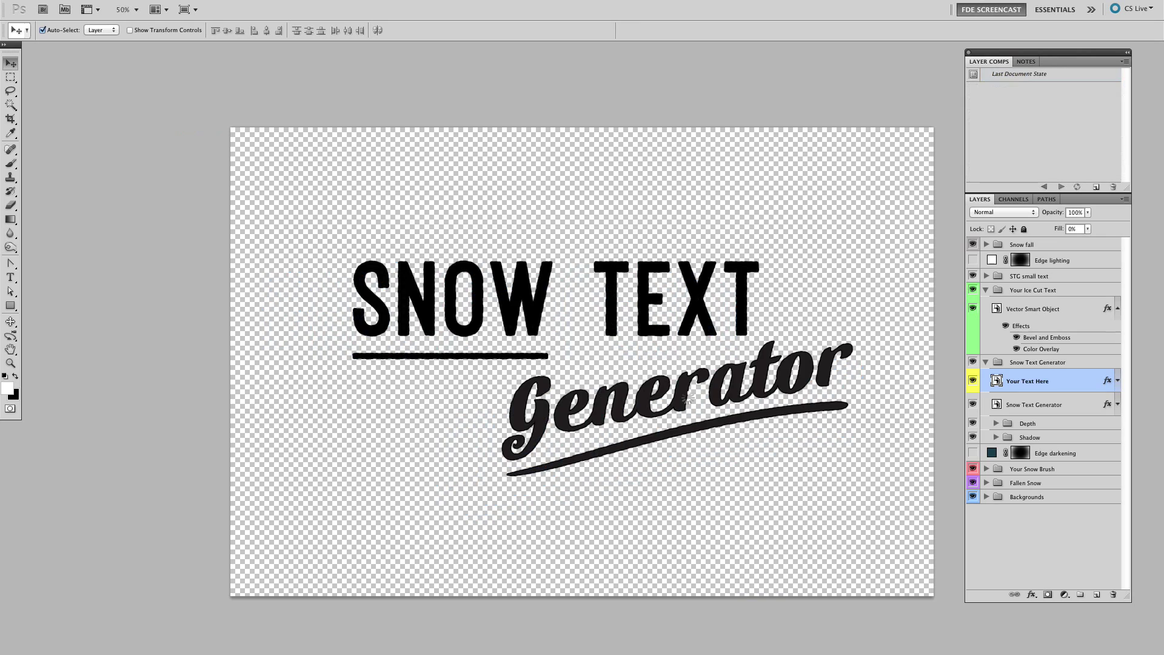
scroll(679, 393, "up", 2)
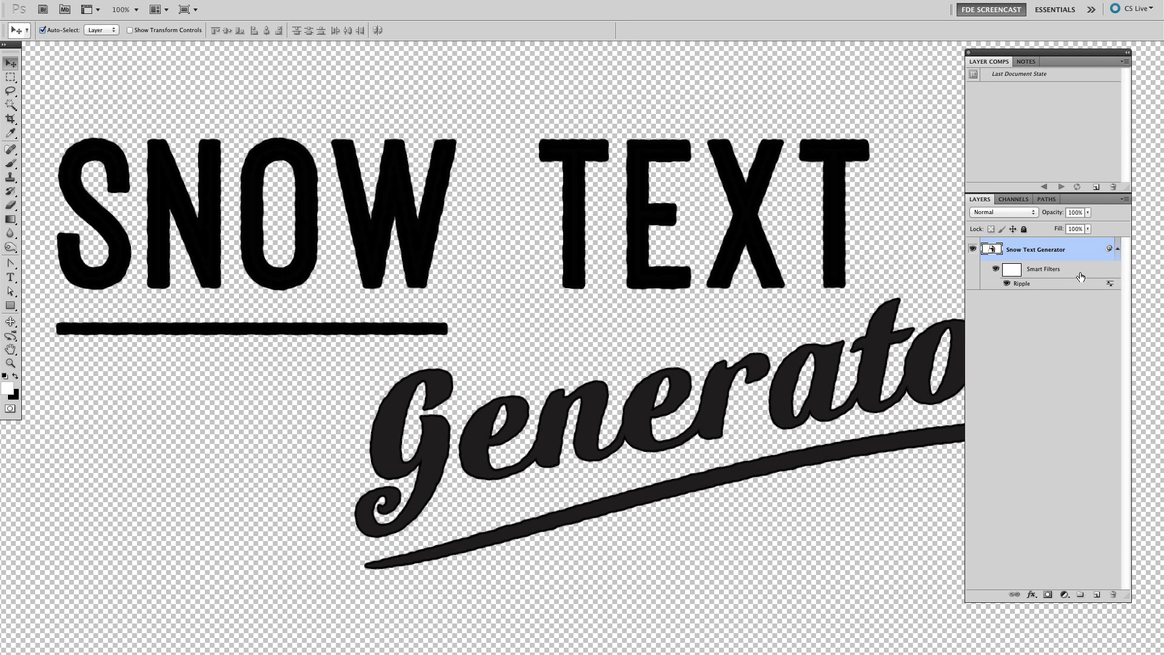
double_click(992, 251)
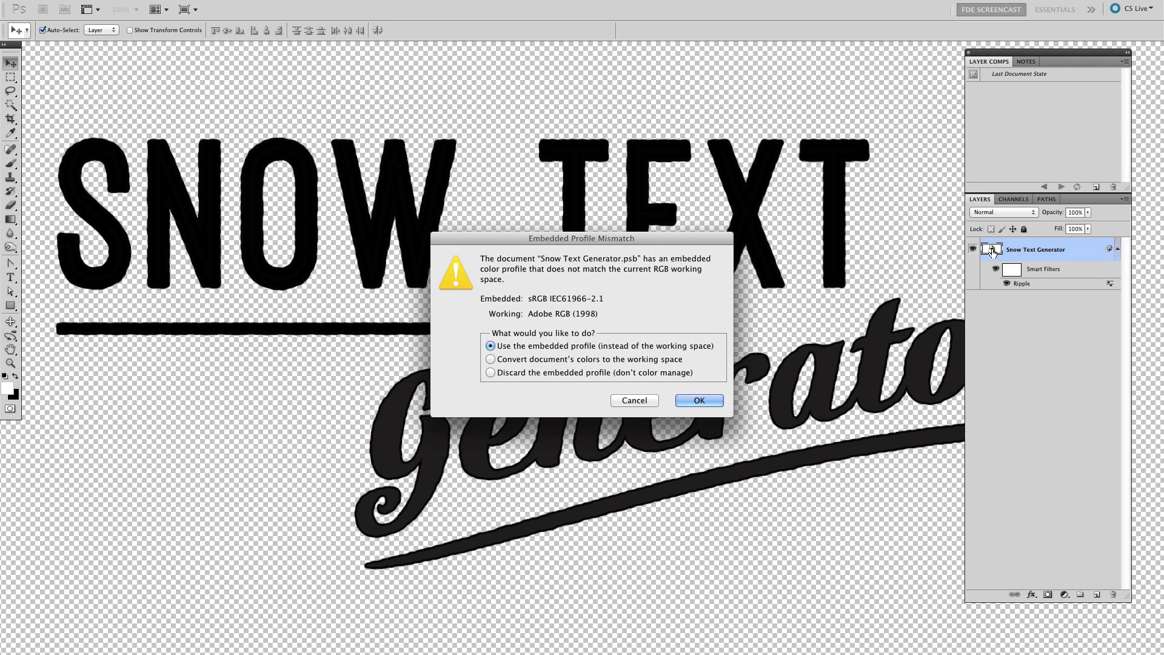
left_click(703, 399)
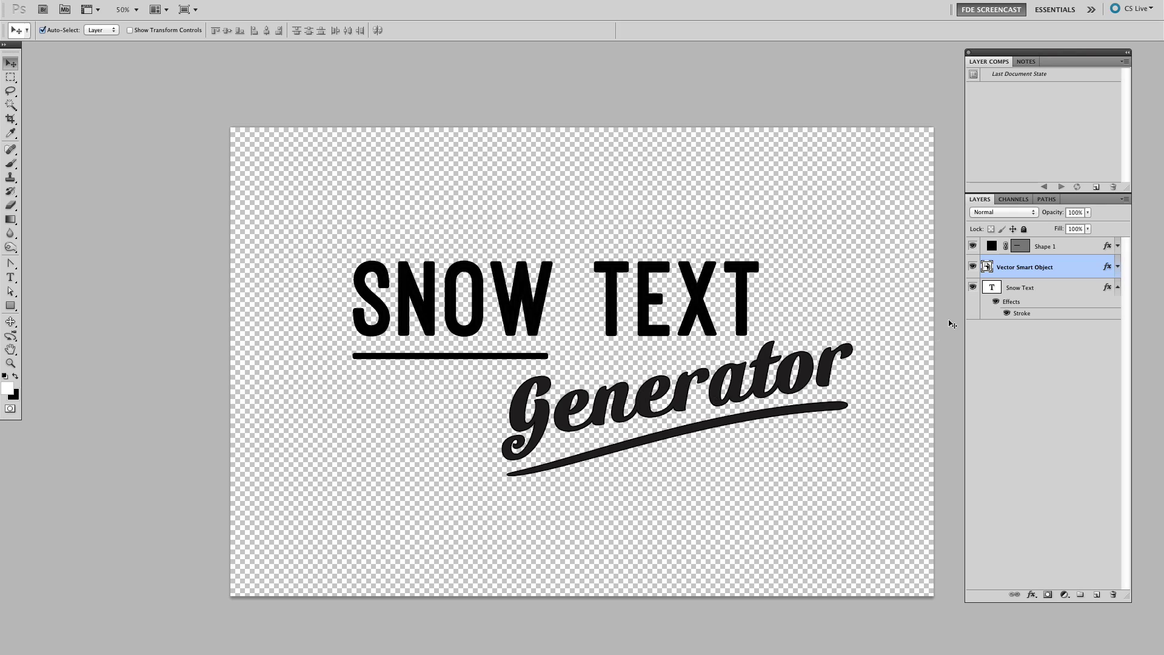
- Replace the word "TEXT" with "STORM" in the Snow Text type layer
left_click(994, 292)
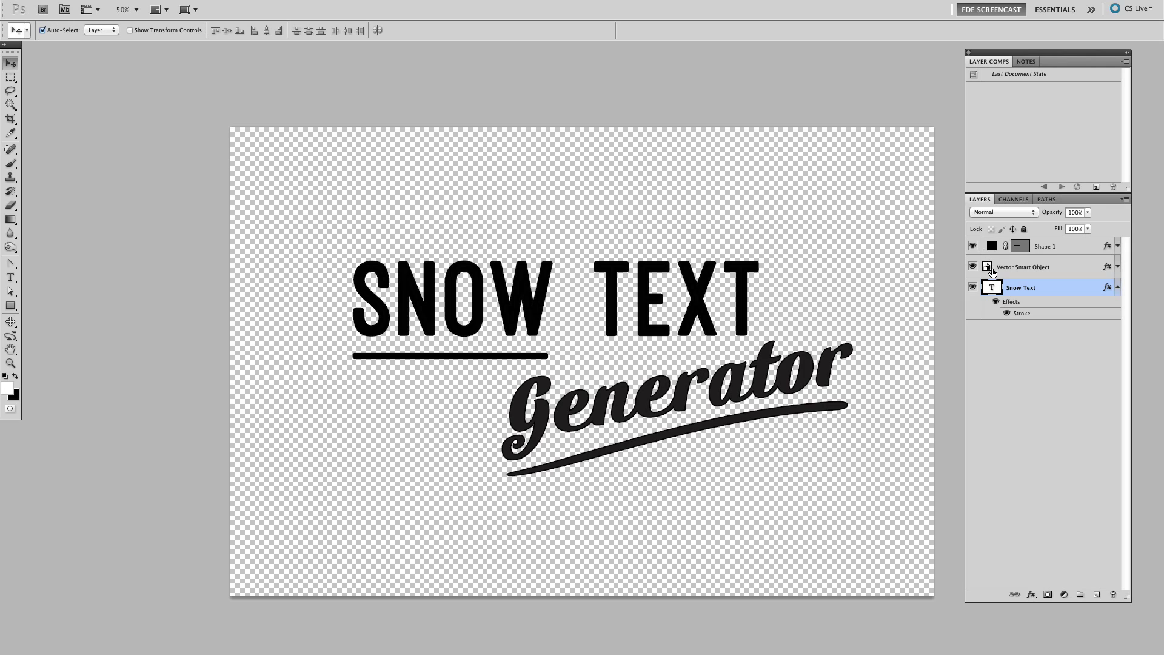
key("t")
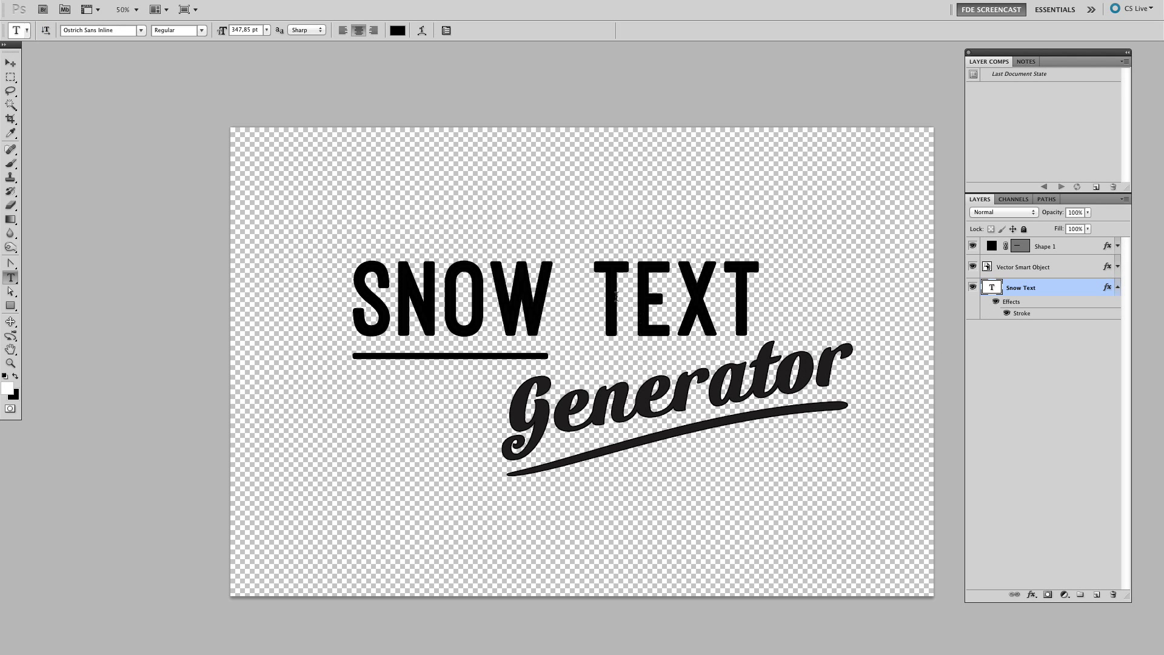
left_click_drag(607, 297, 775, 307)
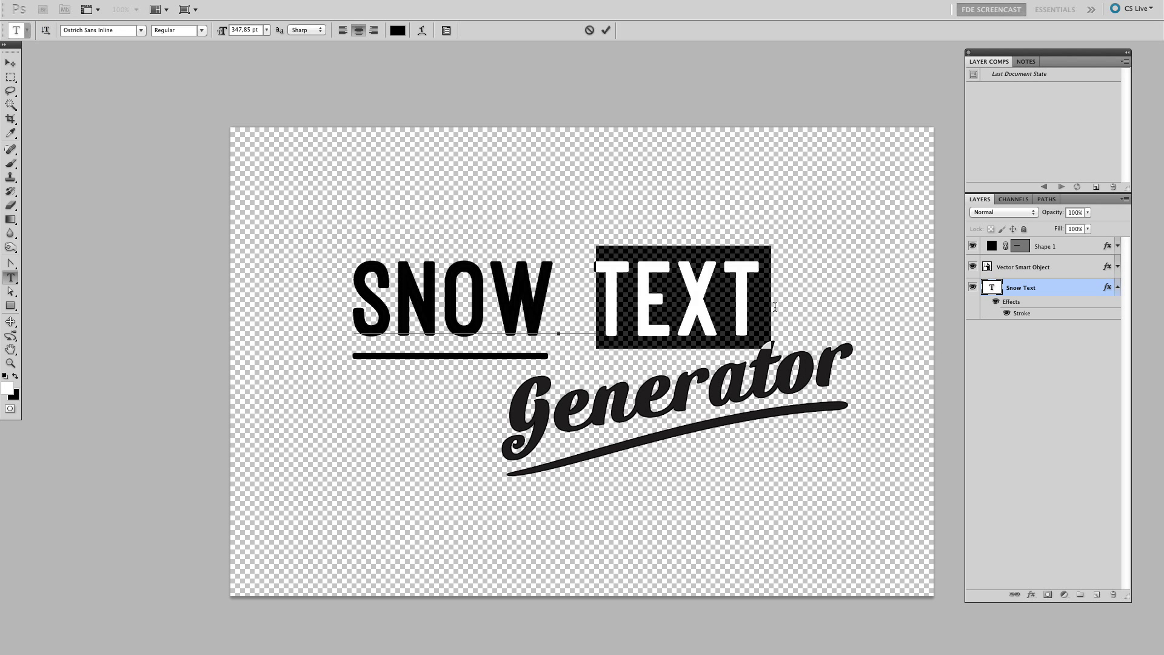
type("STO")
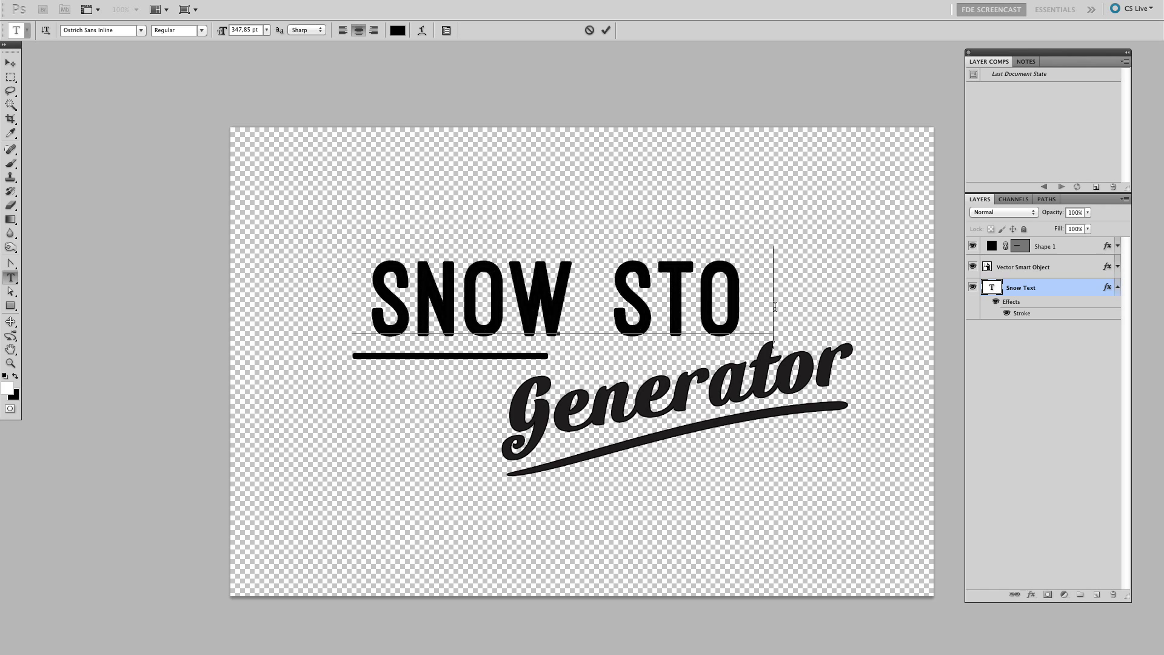
type("RM")
key("super+Return")
- Save and close both nested smart object documents to update the main snow design
key("super+s")
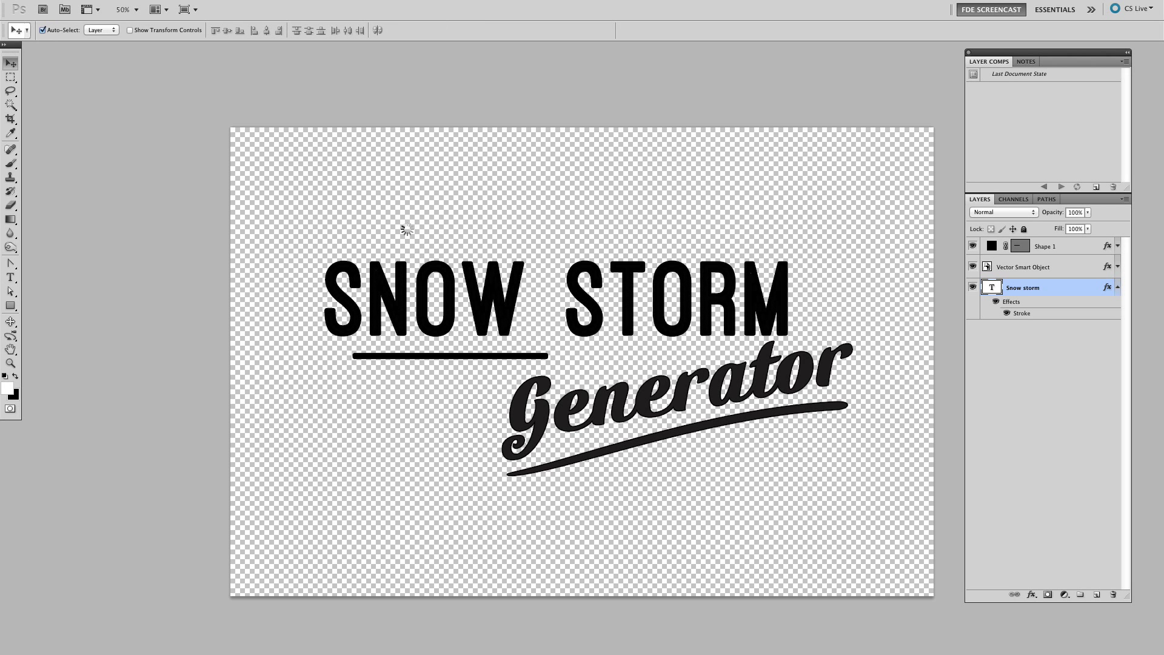
key("super+w")
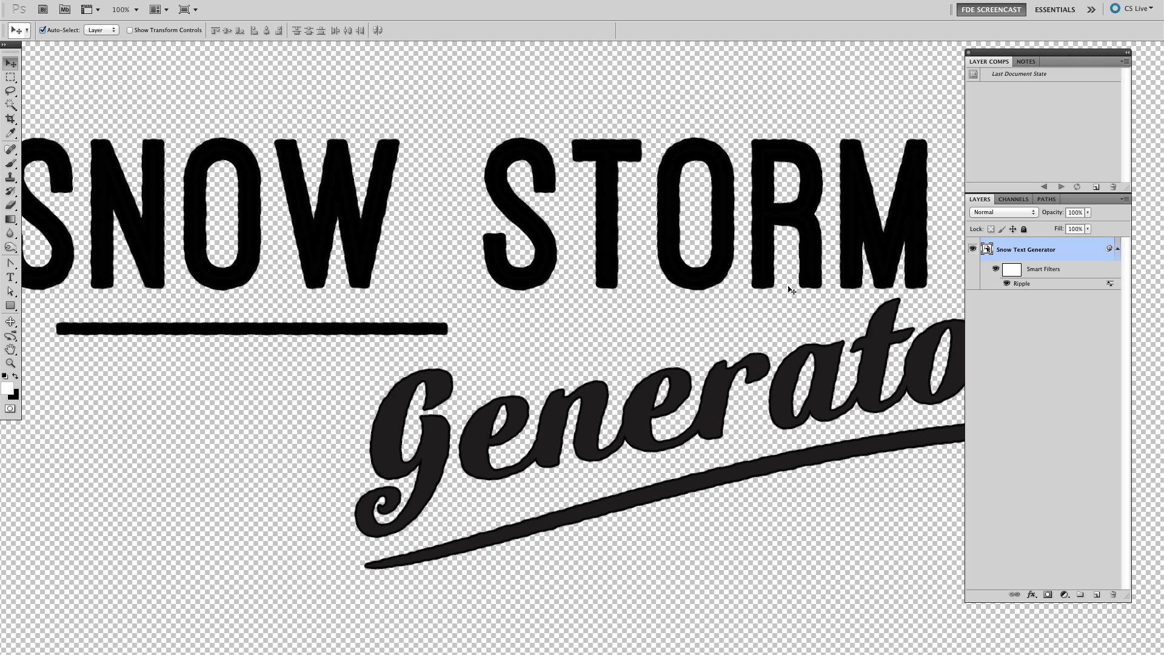
key("super+s")
key("super+w")
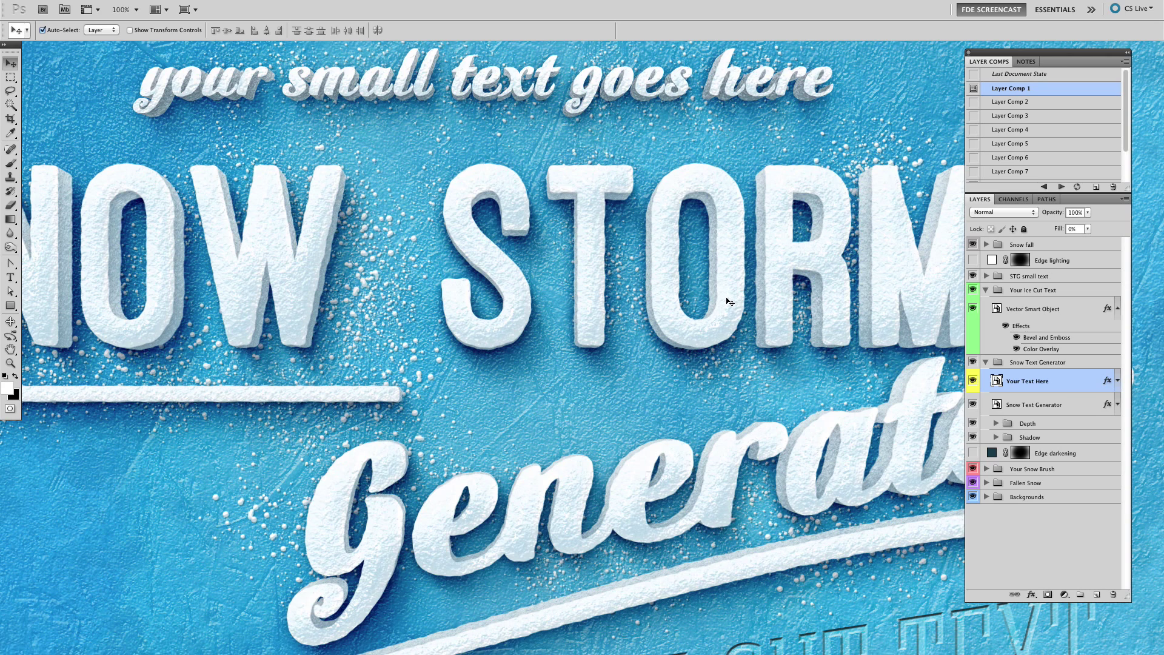
- Preview alternative backgrounds in the Backgrounds group, restore Layer Comp 1 and collapse the group
key("super+minus")
left_click(987, 497)
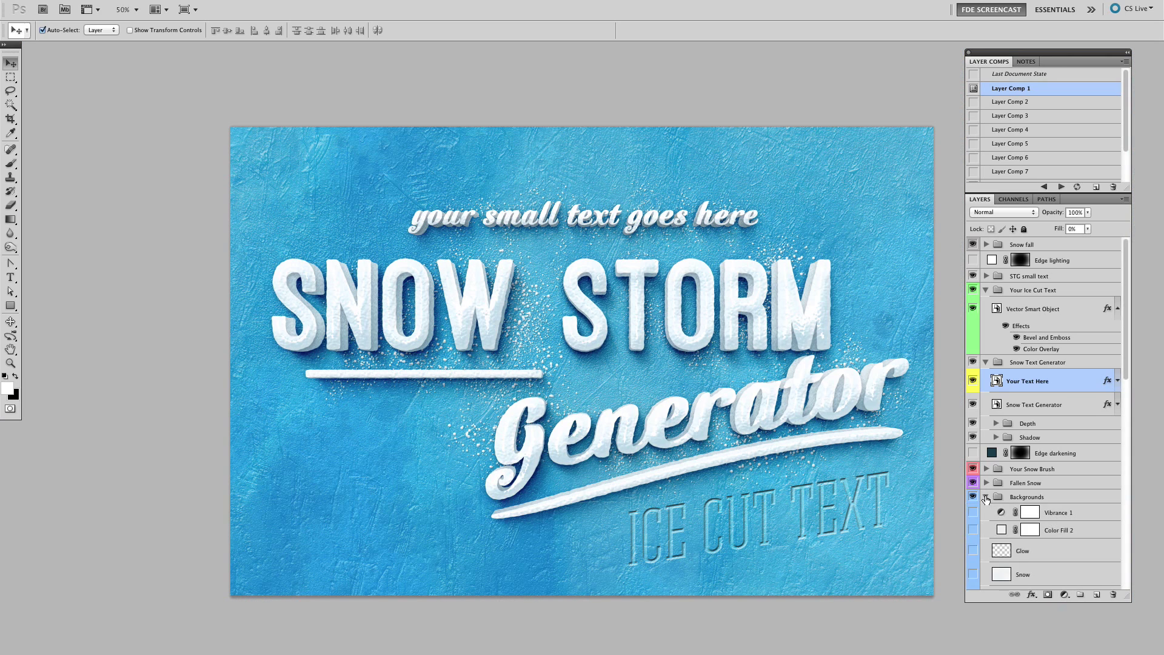
scroll(1013, 488, "down", 3)
scroll(1013, 486, "down", 10)
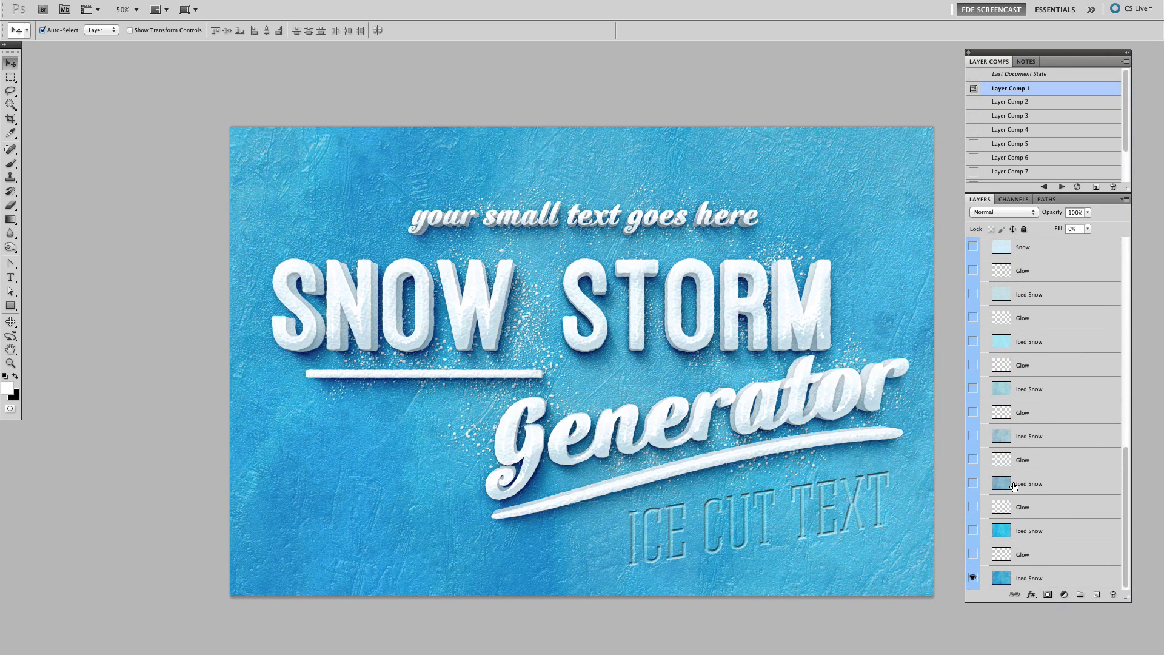
left_click(973, 555)
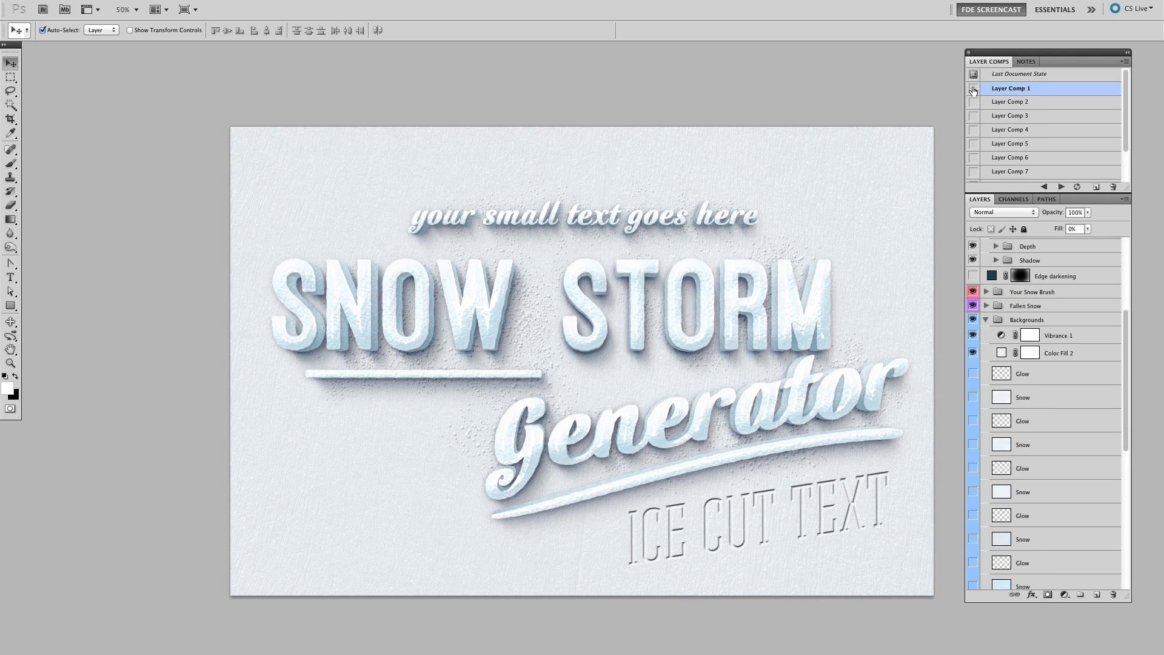
left_click(973, 90)
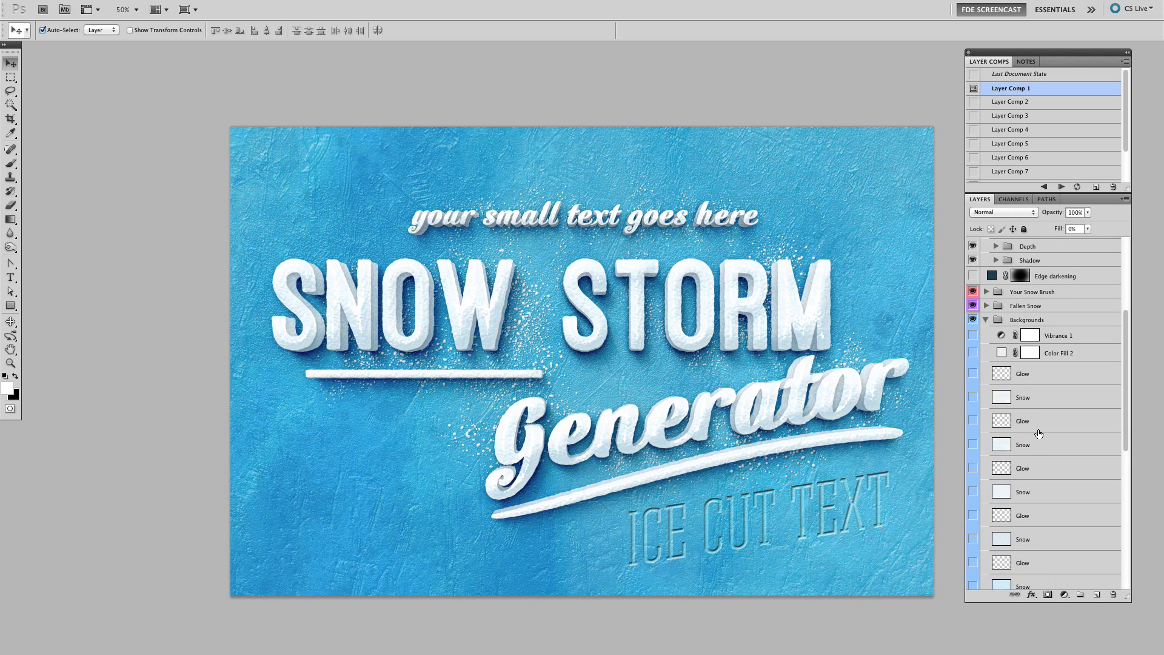
left_click(983, 320)
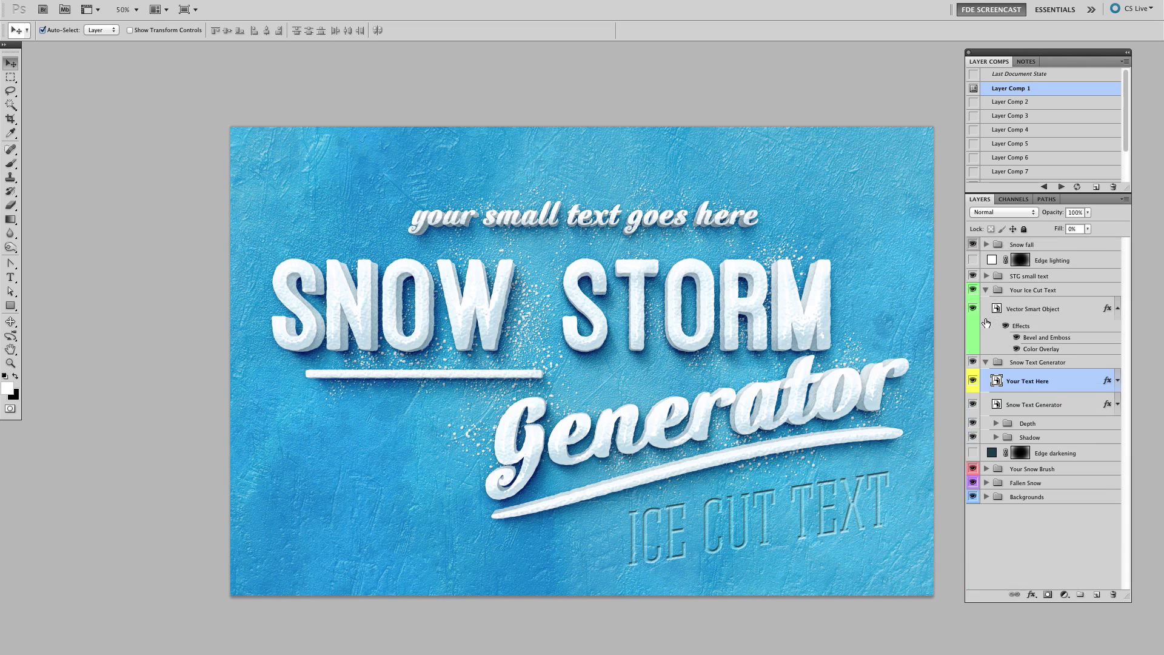
- Preview the Fallen Snow group's scattered snow and packed border layers, leaving them all hidden and the group collapsed
left_click(987, 483)
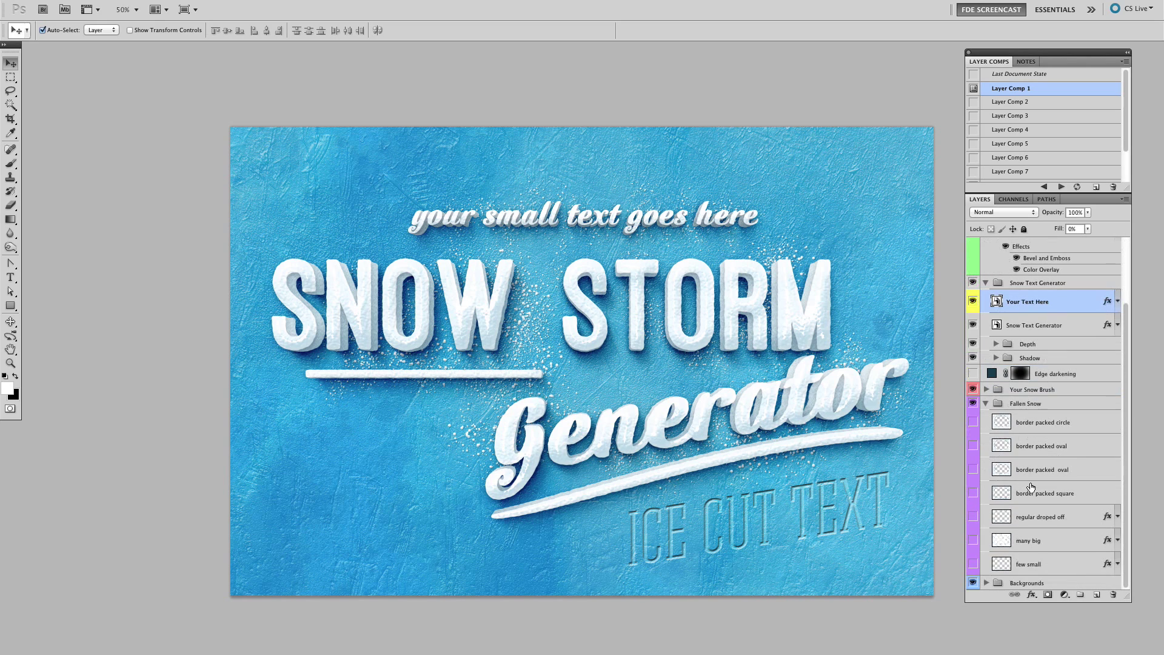
left_click(973, 564)
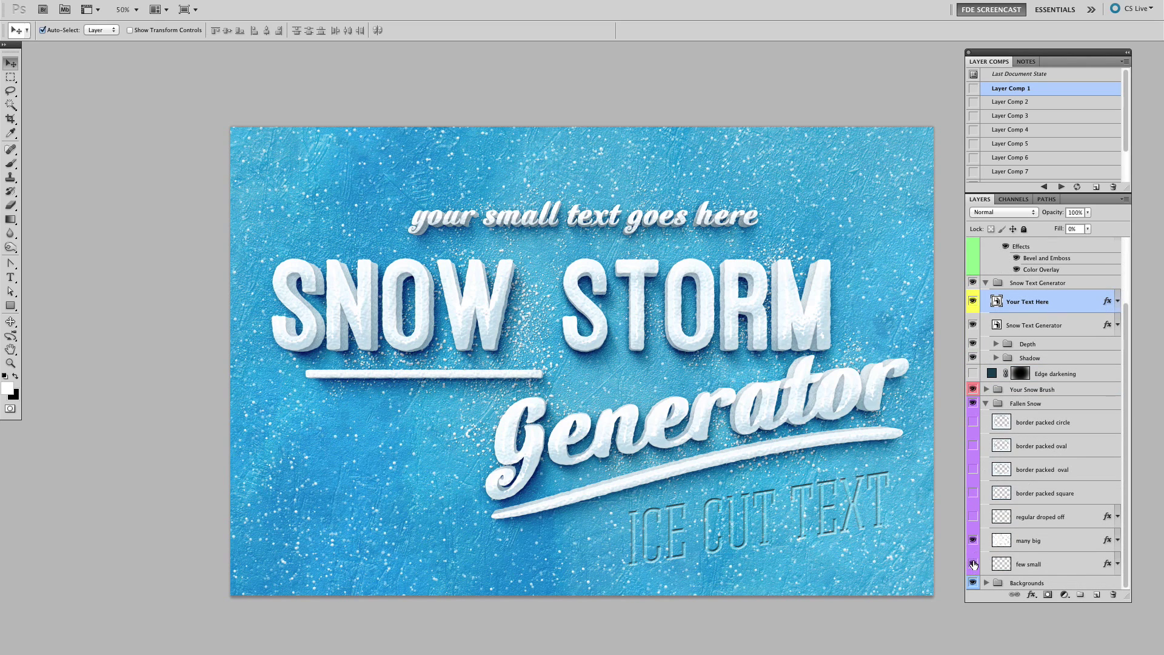
left_click(972, 541)
left_click(972, 516)
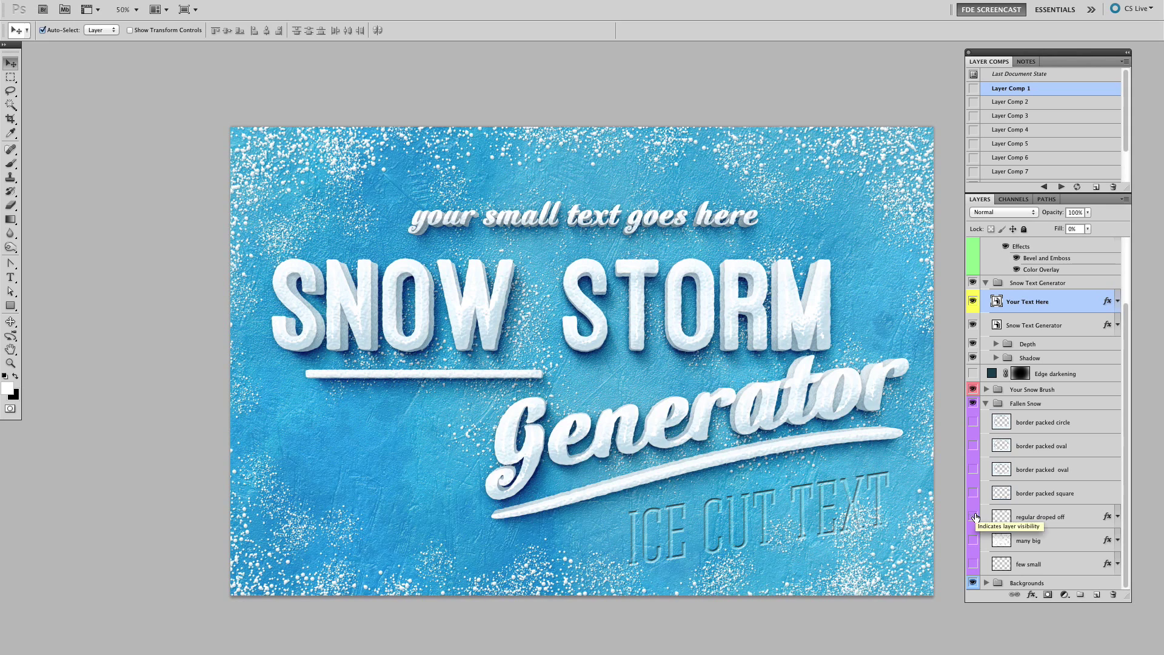
left_click(973, 470)
left_click(972, 422)
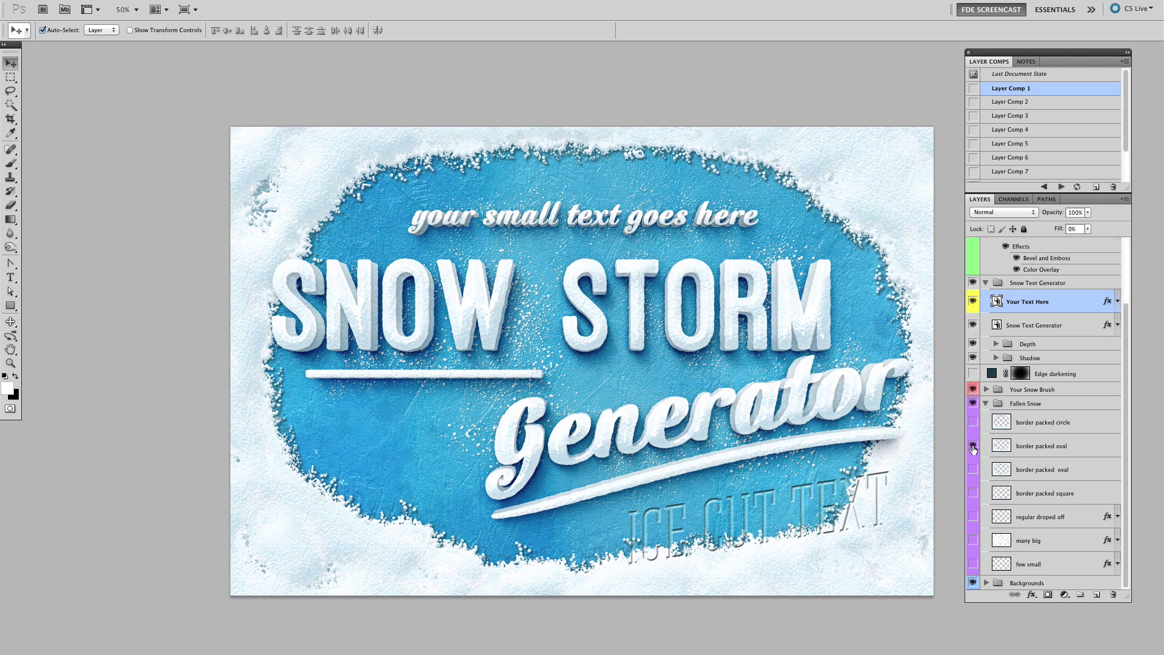
left_click(973, 421)
left_click(987, 403)
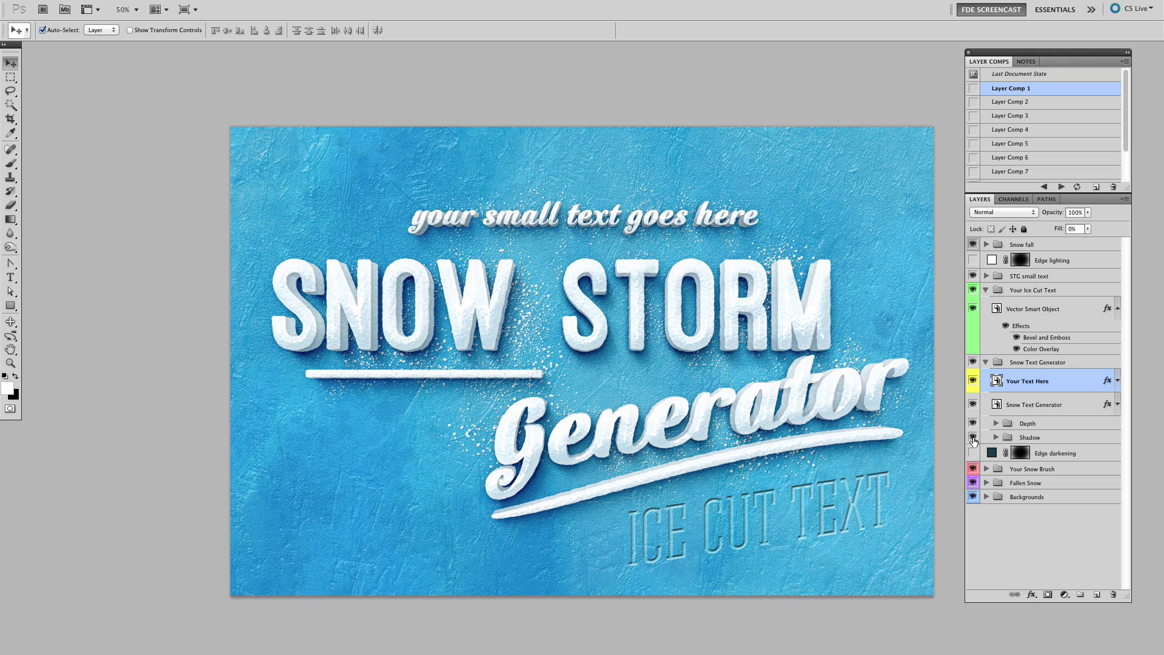
- Compare the snow text without its Shadow and Depth groups, and restore both groups' visibility
left_click(973, 439)
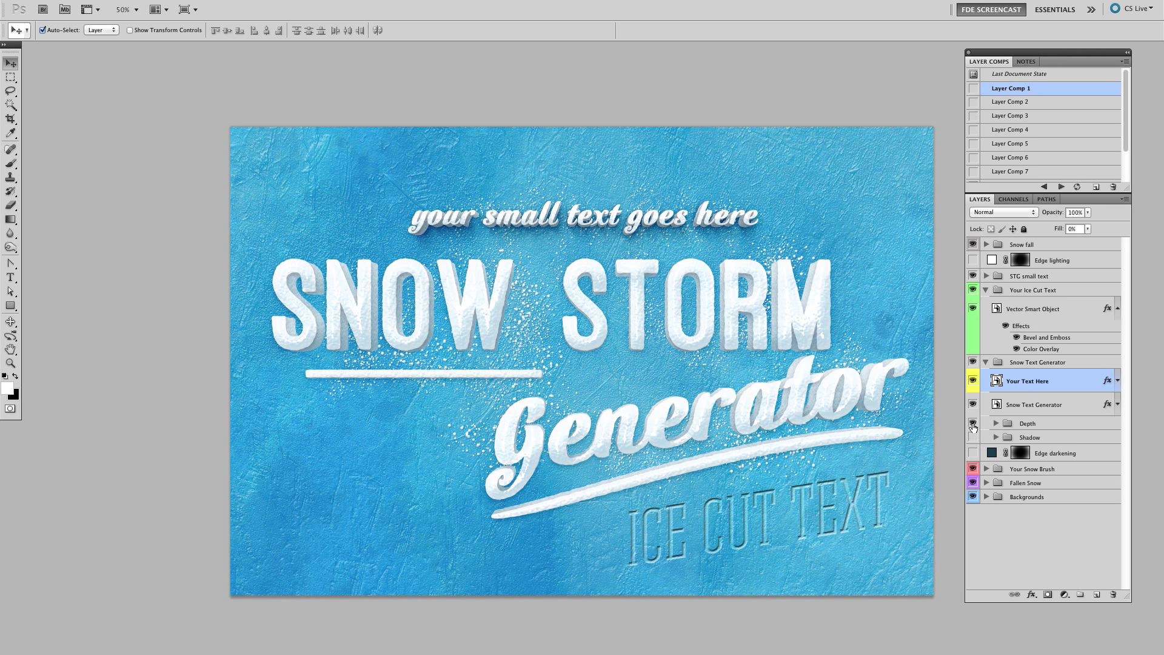
left_click(973, 427)
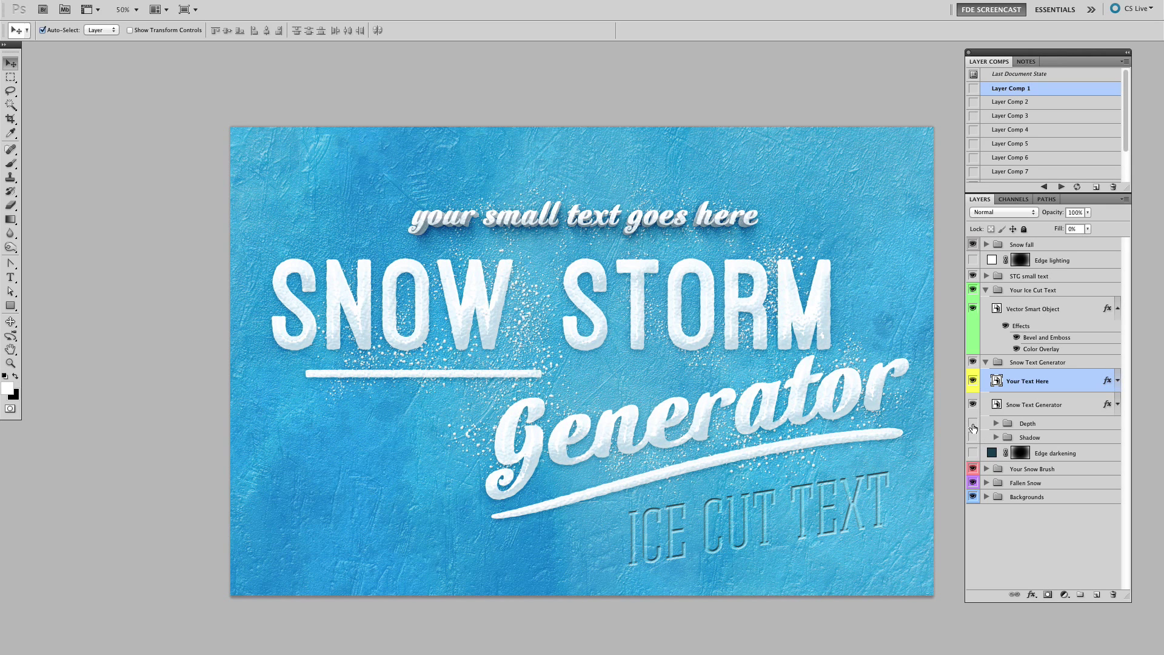
left_click_drag(973, 425, 974, 438)
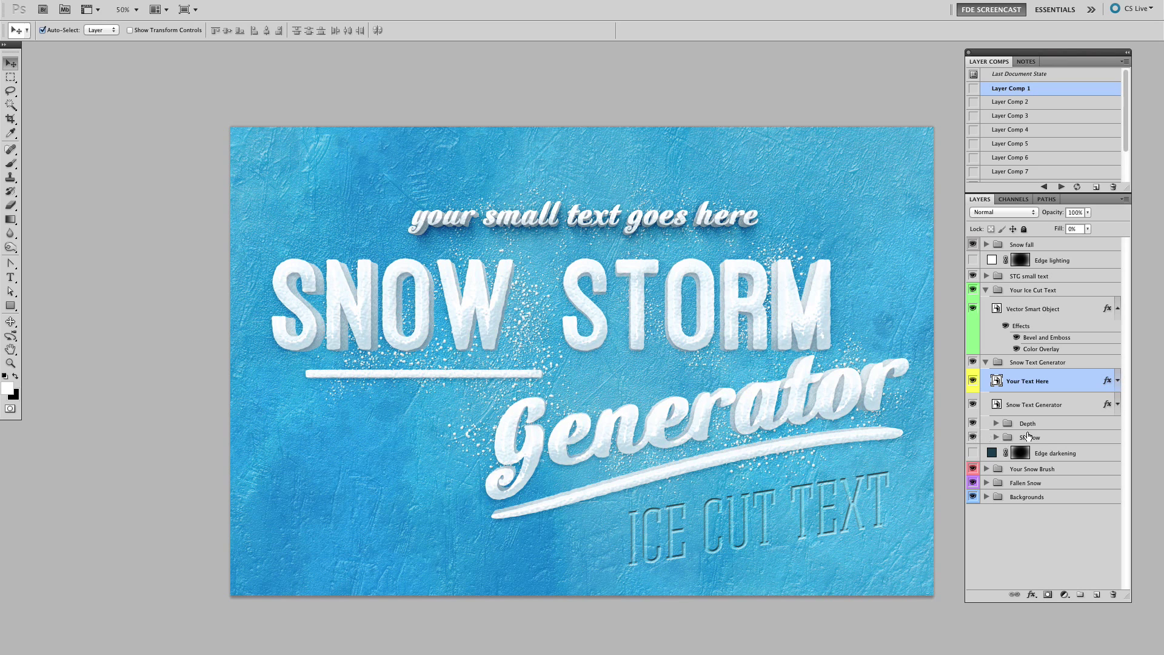
- Expand the Your Snow Brush group and locate the FDE droped snow brushes file in the FDE-Snow-Text-Generator folder
left_click(986, 469)
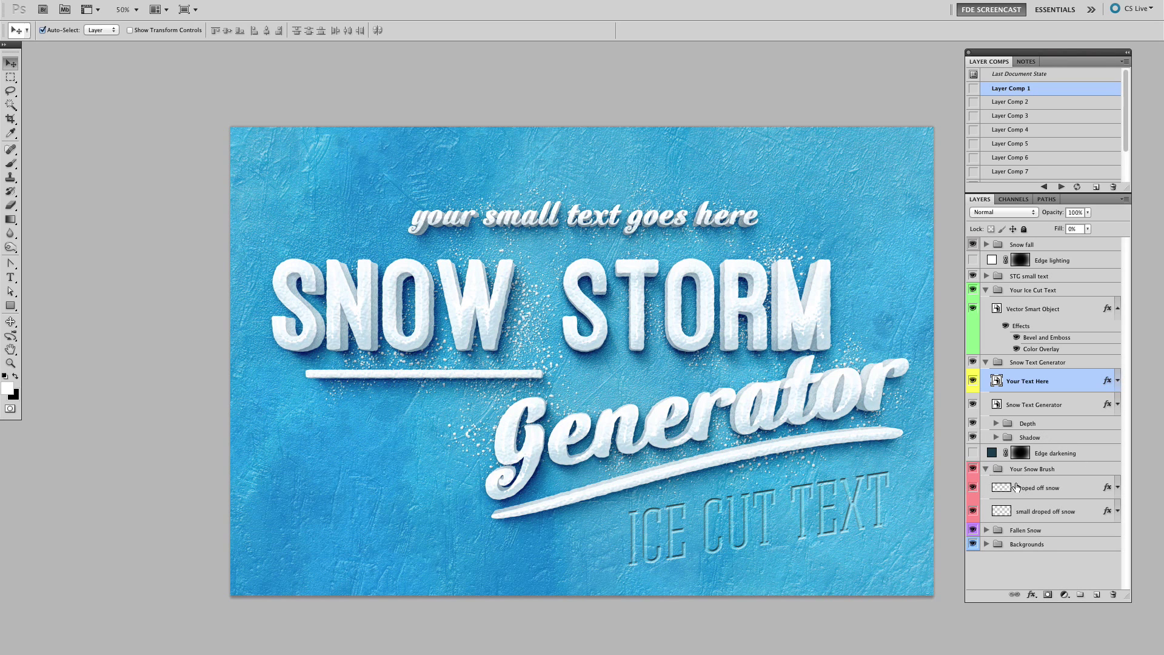
left_click(972, 488)
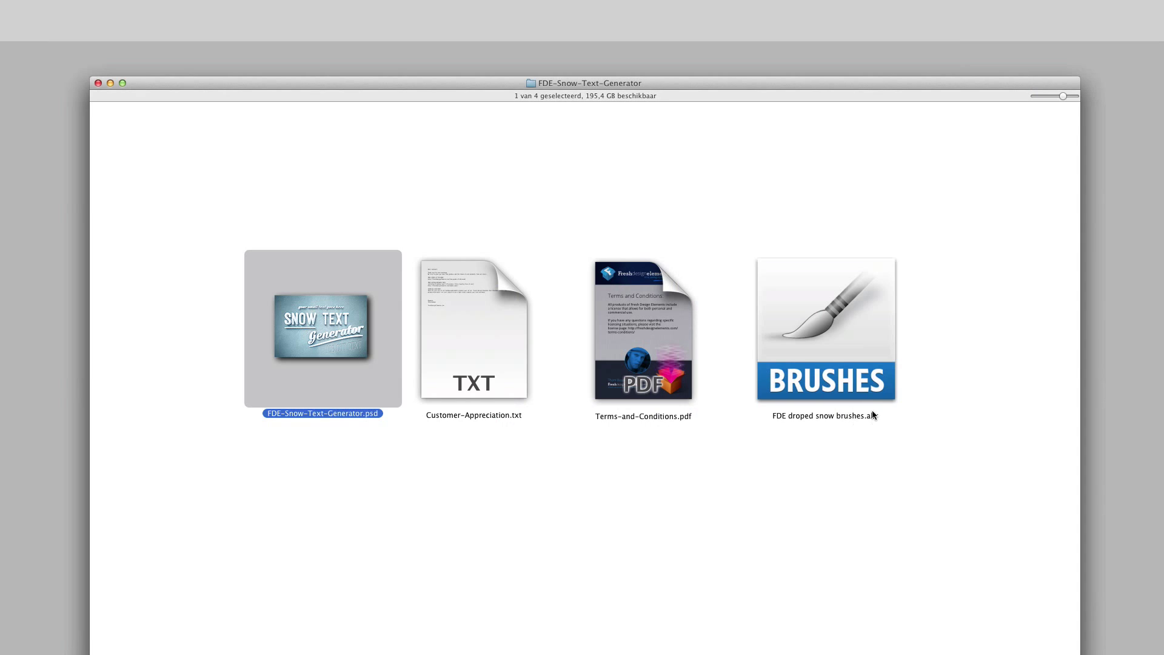
left_click(824, 339)
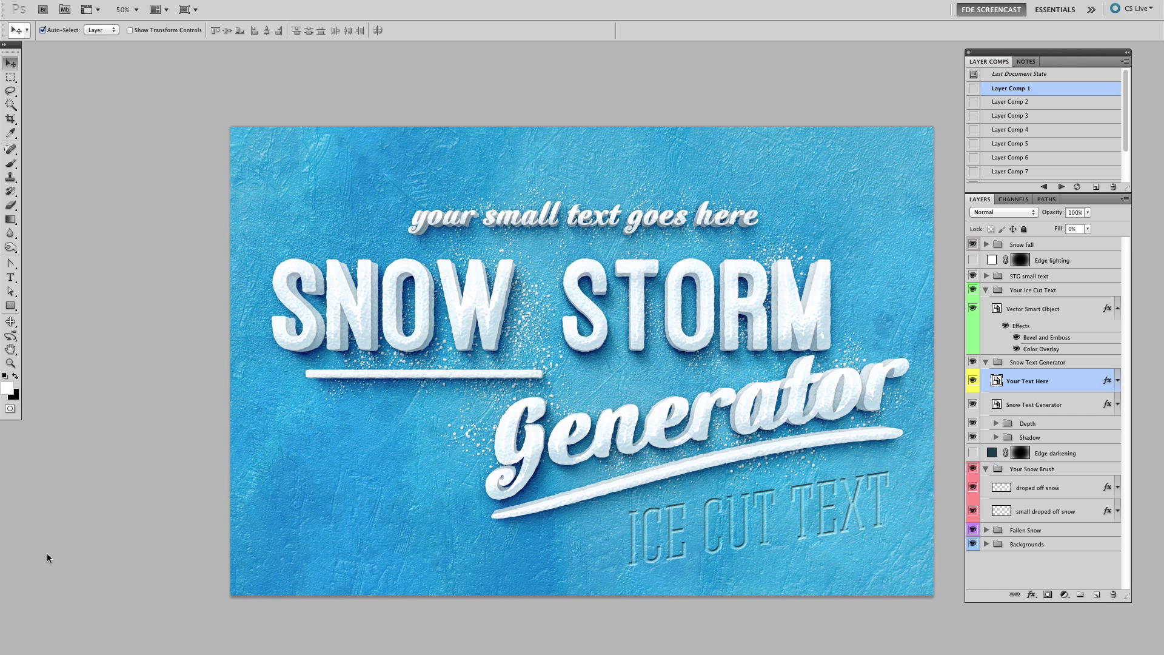
- Hide the droped off snow layer and paint on small droped off snow with the 151 px FDE droped off Snow Small brush
left_click(999, 513)
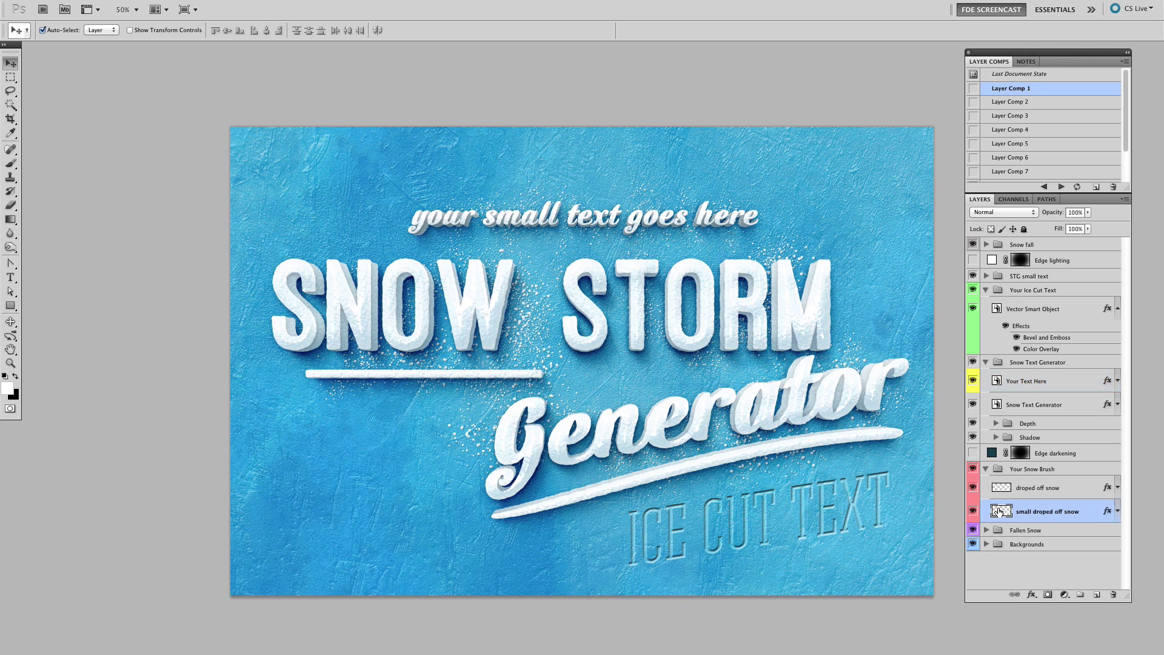
left_click(973, 487)
left_click(13, 164)
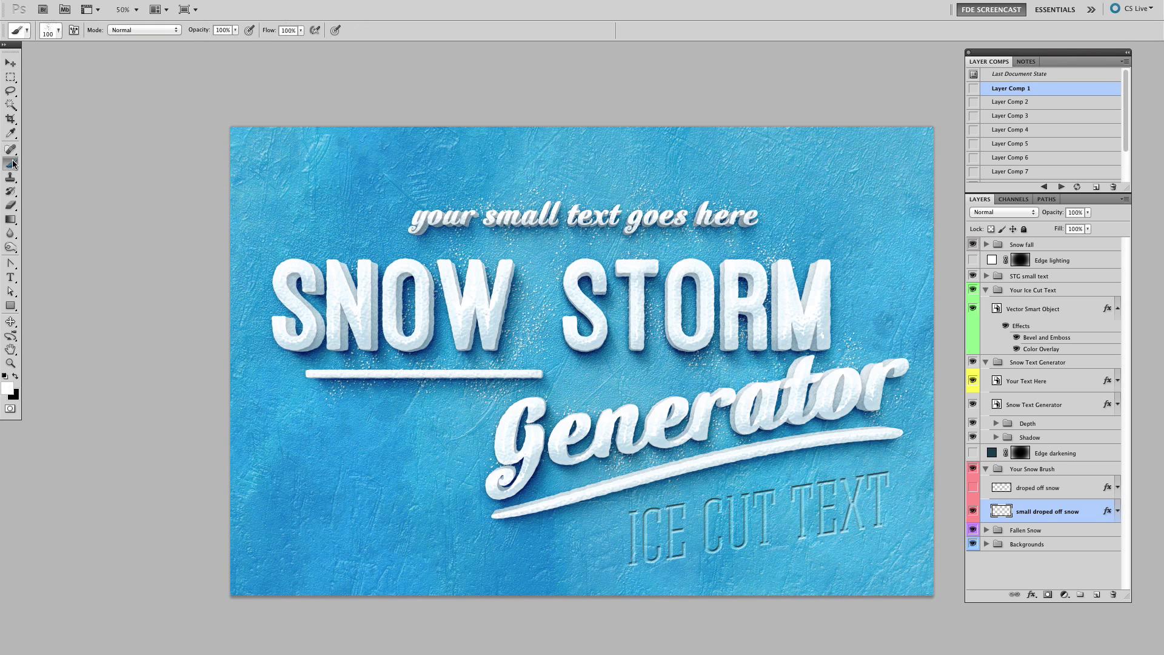
left_click(49, 34)
left_click(149, 306)
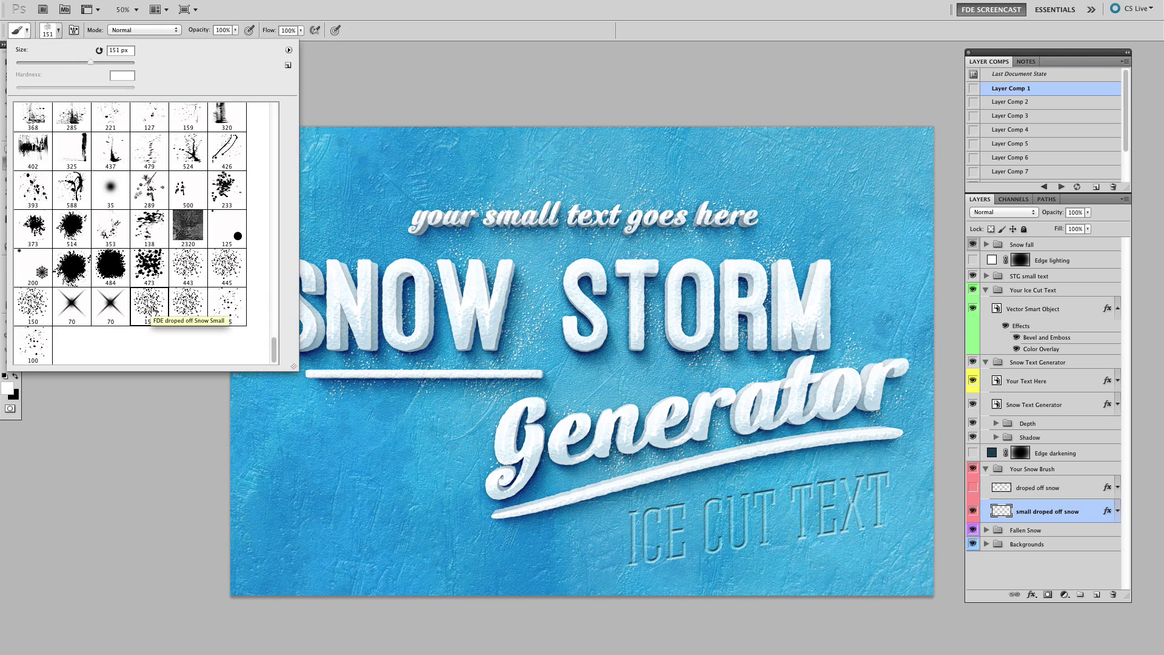
mouse_move(328, 464)
left_mouse_down()
mouse_move(380, 474)
mouse_move(389, 515)
mouse_move(333, 485)
left_mouse_up()
- Try the 250 px and 175 px snow brushes with strokes below the SNOW text and above the small text
left_click(49, 30)
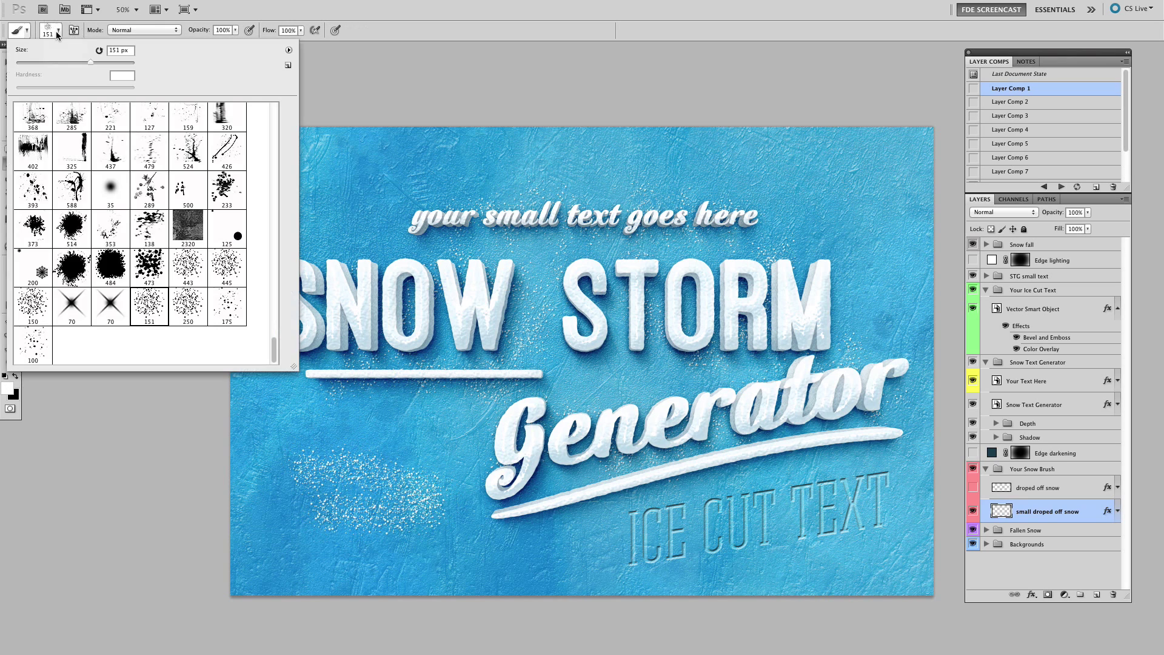
left_click(188, 306)
left_click_drag(267, 497, 342, 534)
left_click(49, 30)
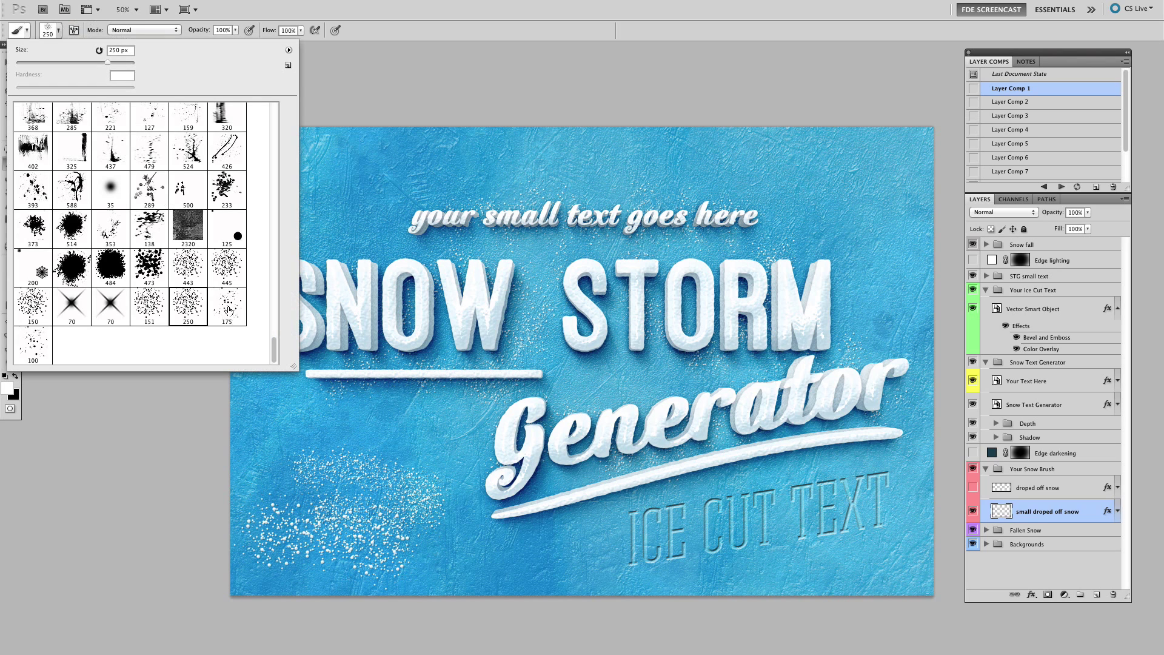
left_click(227, 307)
mouse_move(385, 194)
left_mouse_down()
mouse_move(672, 147)
mouse_move(519, 128)
mouse_move(757, 142)
mouse_move(846, 191)
mouse_move(658, 165)
mouse_move(390, 184)
mouse_move(281, 212)
left_mouse_up()
- Clear the small droped off snow layer and paint a light scatter below the SNOW text with the 100 px snow brush
left_click(48, 30)
left_click(33, 346)
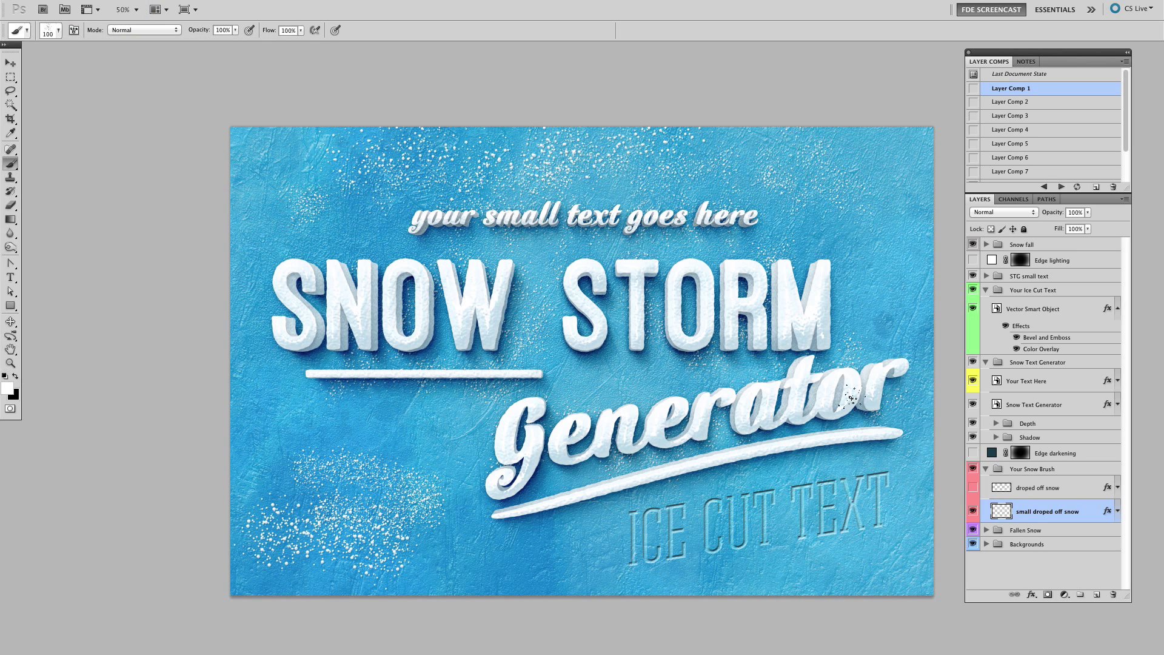
key("super+a")
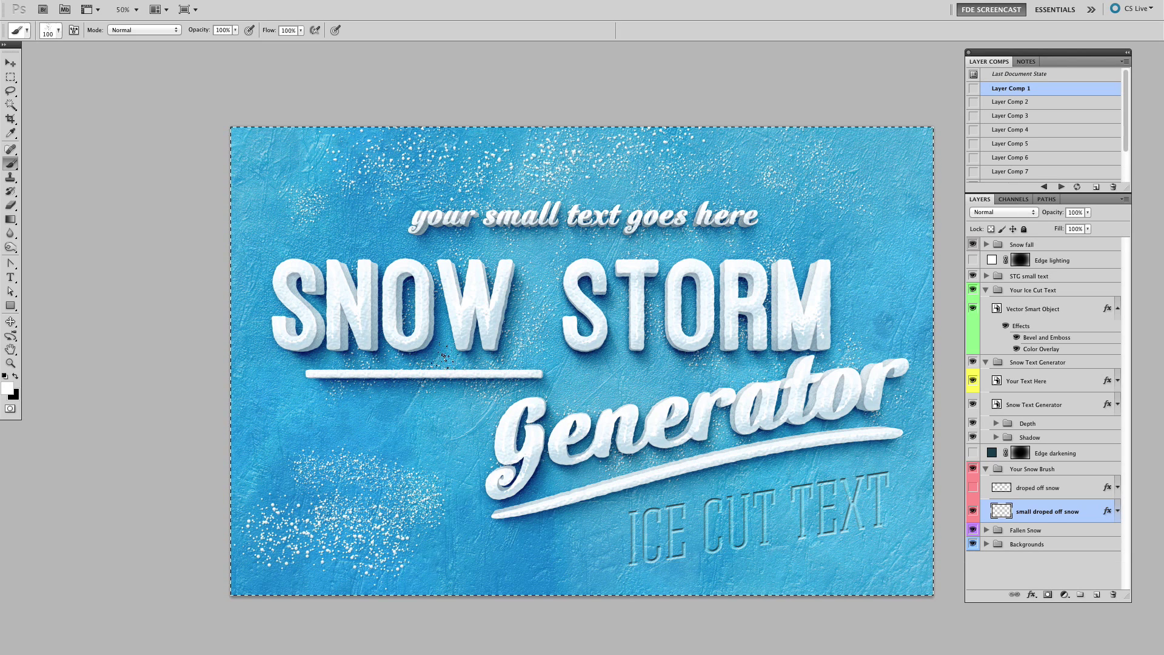
key("Delete")
mouse_move(285, 356)
left_mouse_down()
mouse_move(378, 355)
mouse_move(545, 473)
mouse_move(800, 452)
mouse_move(843, 316)
mouse_move(837, 257)
mouse_move(614, 324)
mouse_move(525, 307)
mouse_move(680, 210)
mouse_move(492, 218)
mouse_move(343, 513)
left_mouse_up()
- Show the droped off snow layer and paint larger snow specks on it below the SNOW underline with the 250 px brush
left_click(972, 487)
left_click(1010, 489)
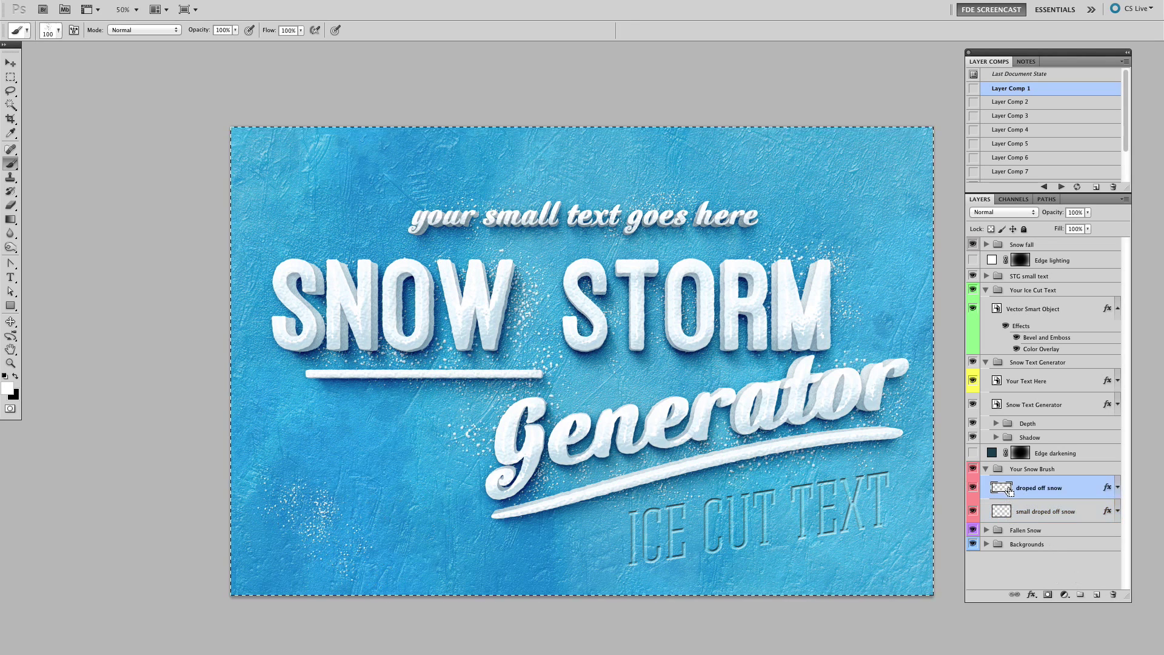
left_click(58, 30)
left_click(149, 306)
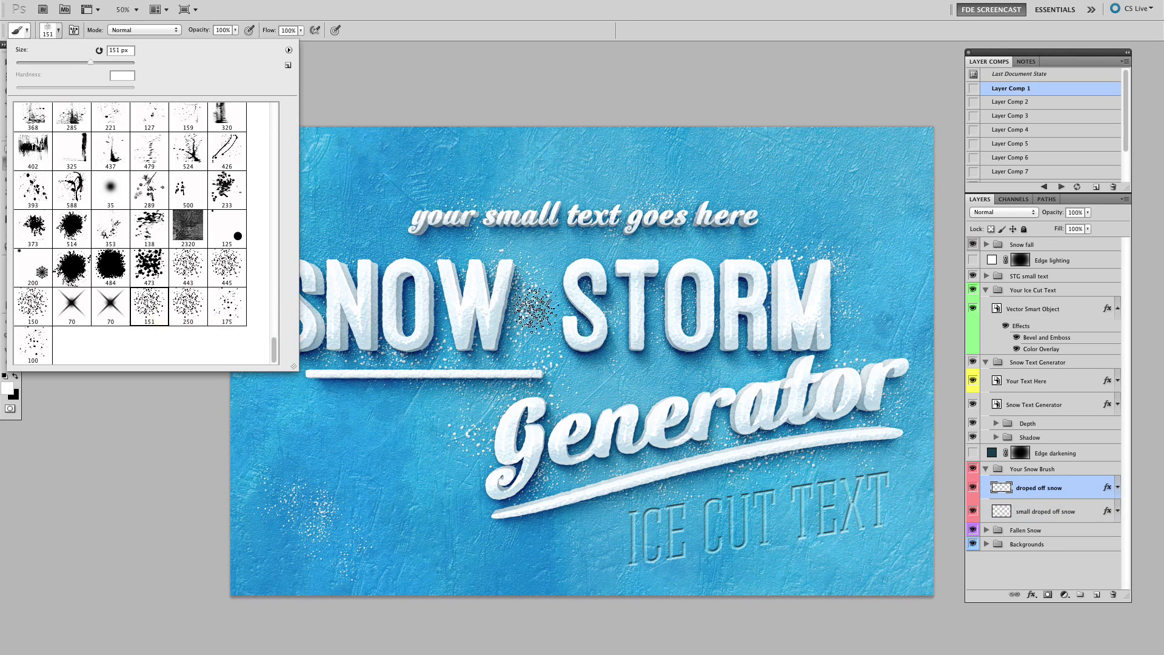
left_click(187, 306)
key("Return")
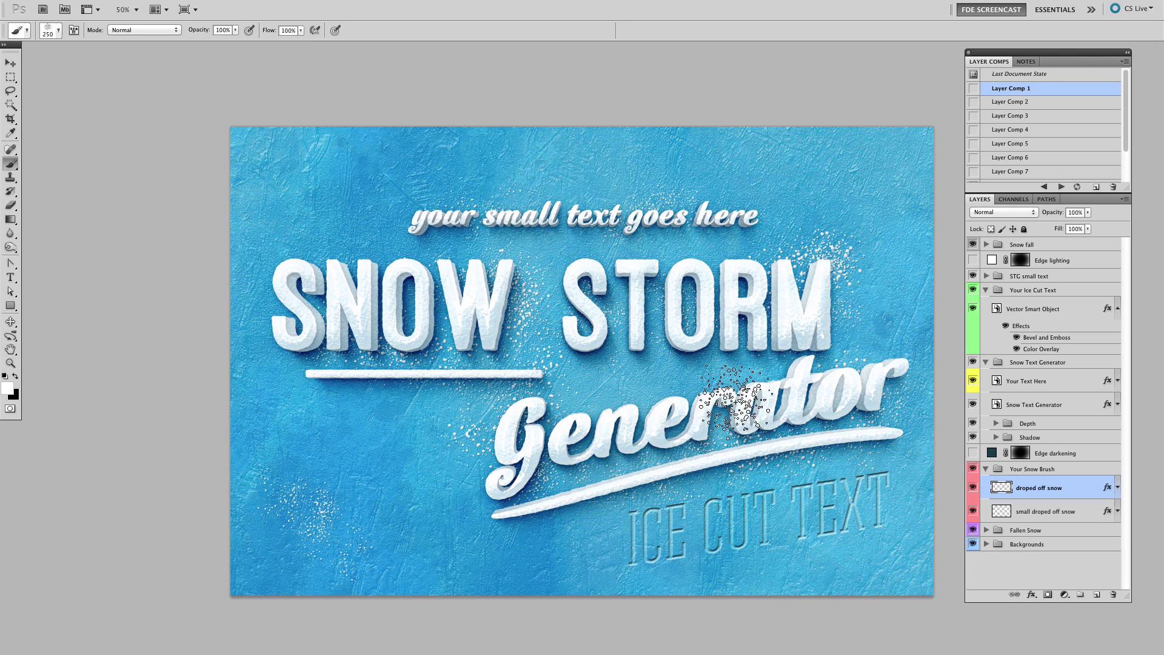
key("v")
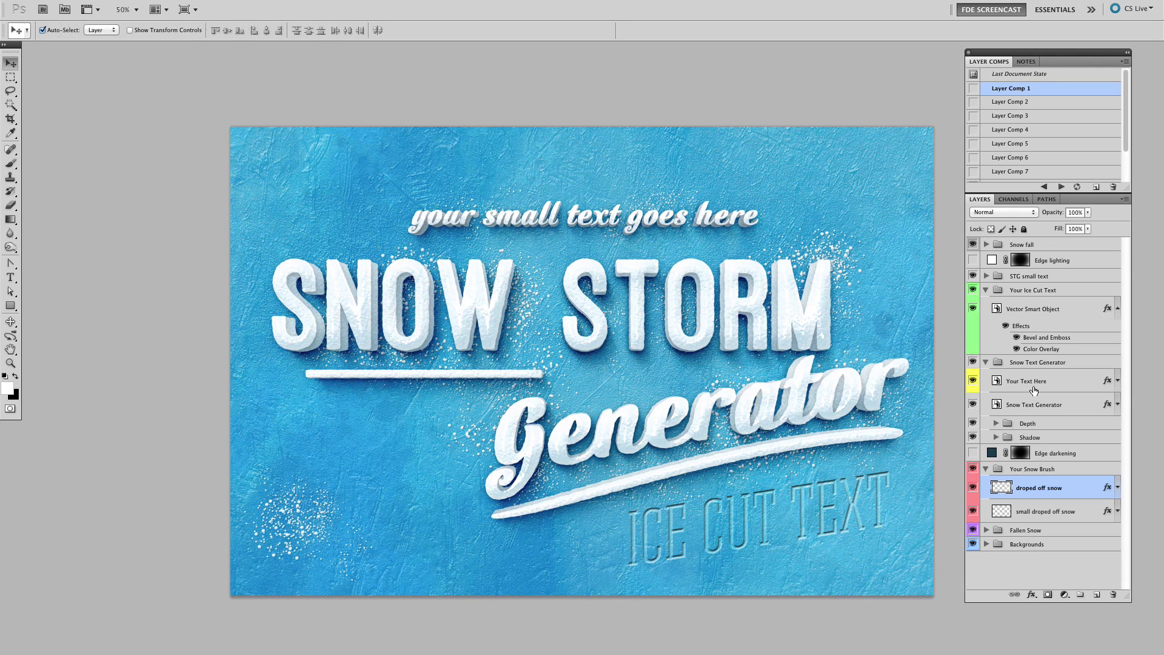
- Collapse the Snow Text Generator, Your Snow Brush and Your Ice Cut Text groups, and preview the Edge darkening layer, leaving it hidden
left_click(986, 362)
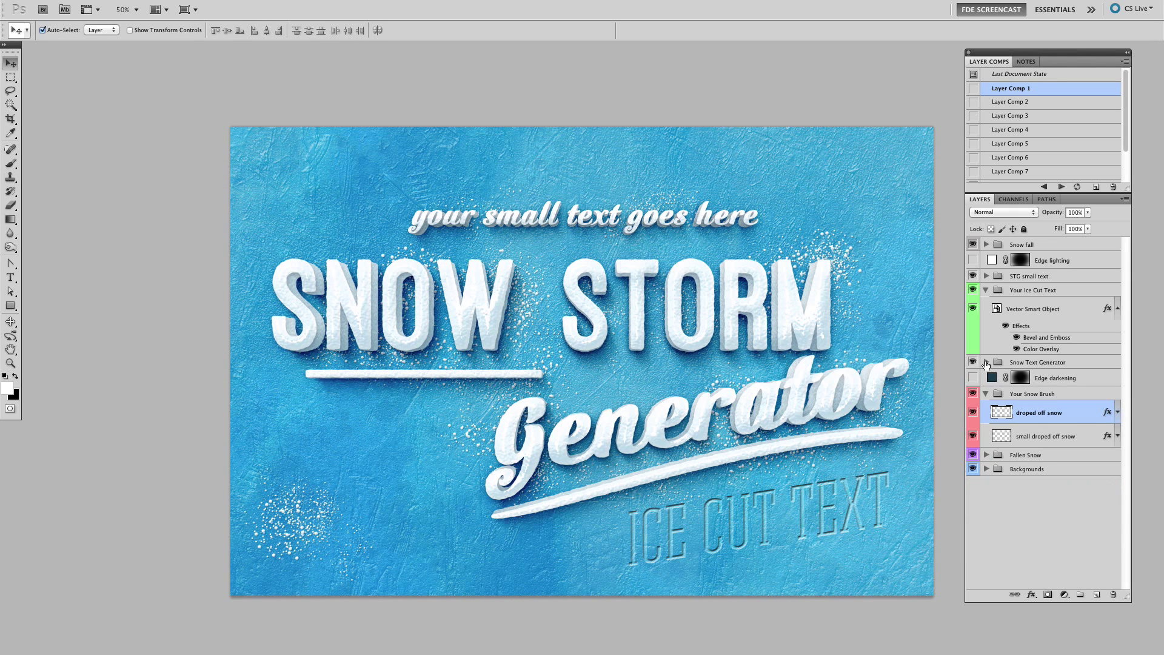
left_click(986, 394)
left_click(973, 377)
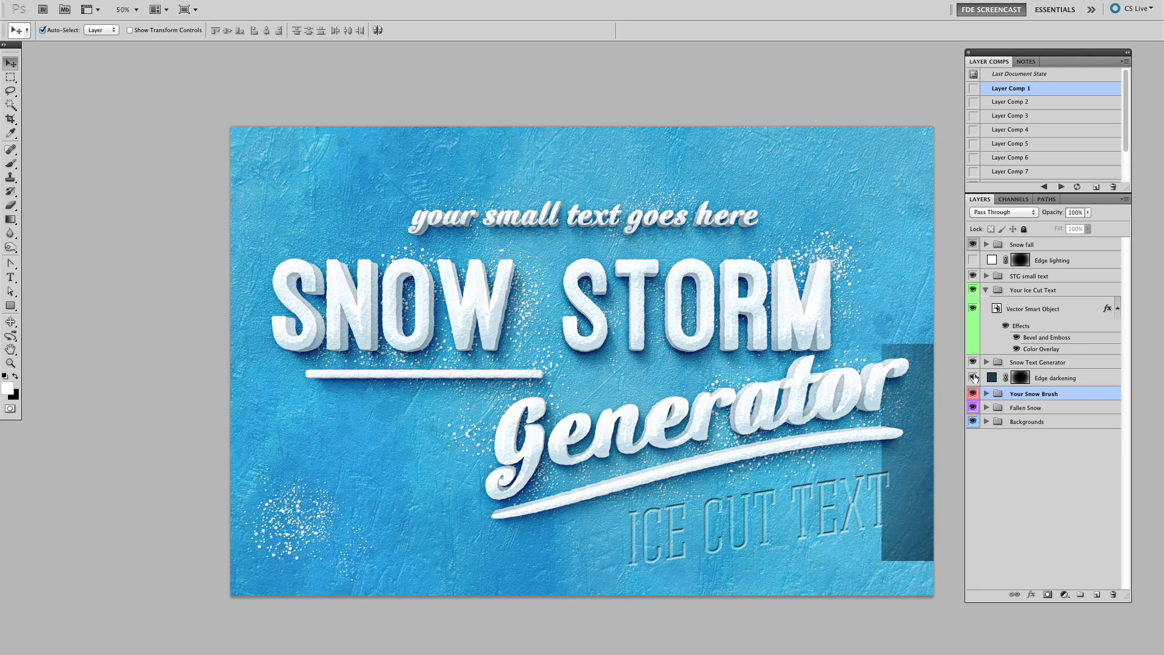
left_click(973, 377)
left_click(986, 290)
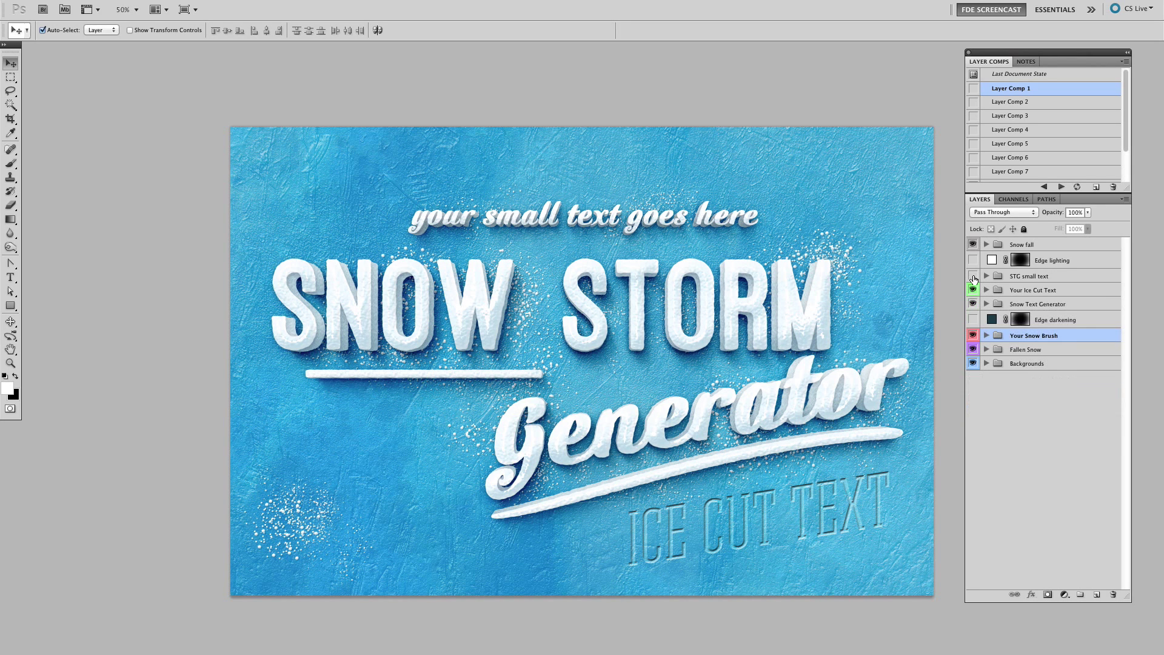
- Inspect the STG small text group's effect and layers, and preview the Edge lighting layer, leaving it hidden and the group collapsed
left_click(973, 277)
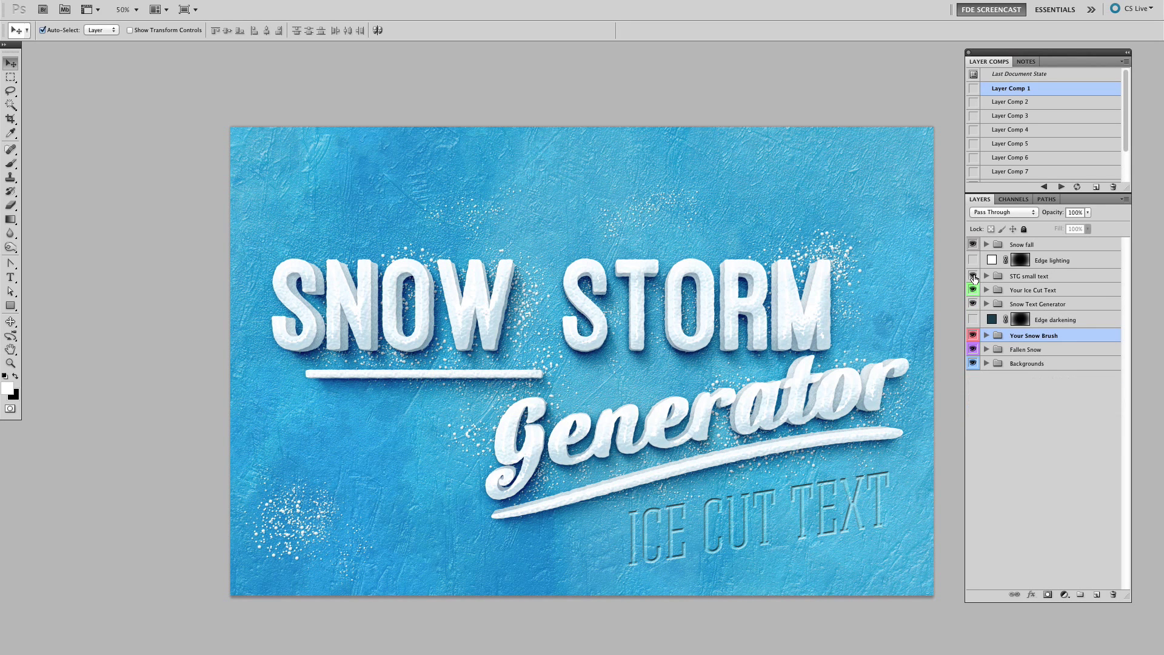
left_click(973, 276)
left_click(986, 276)
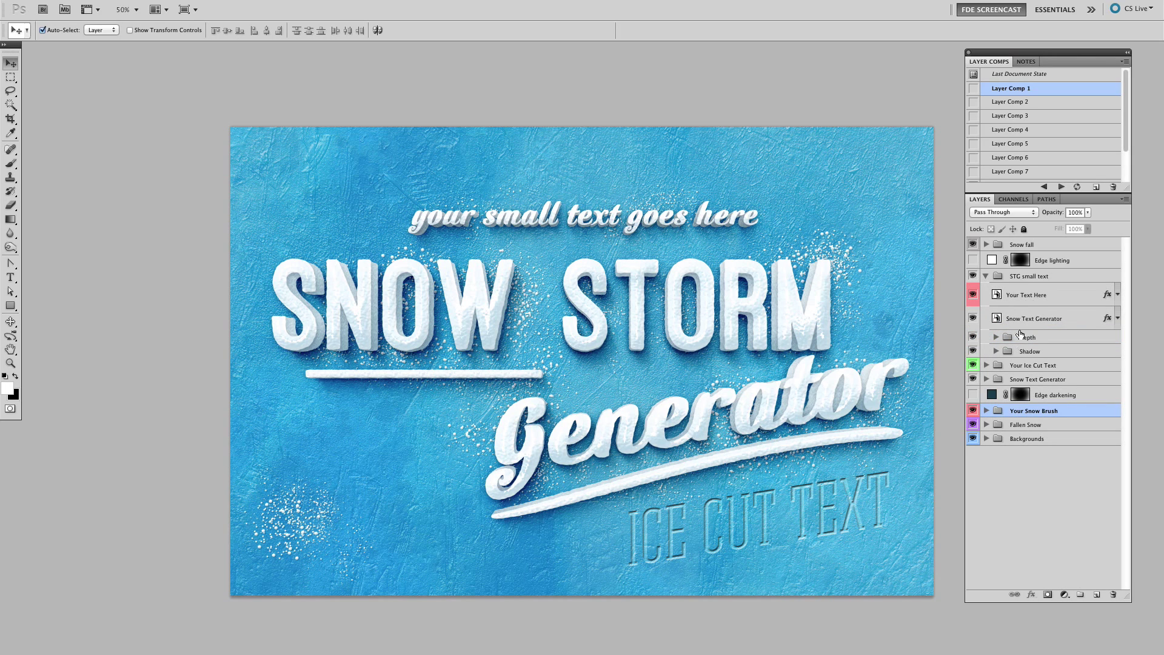
left_click(985, 276)
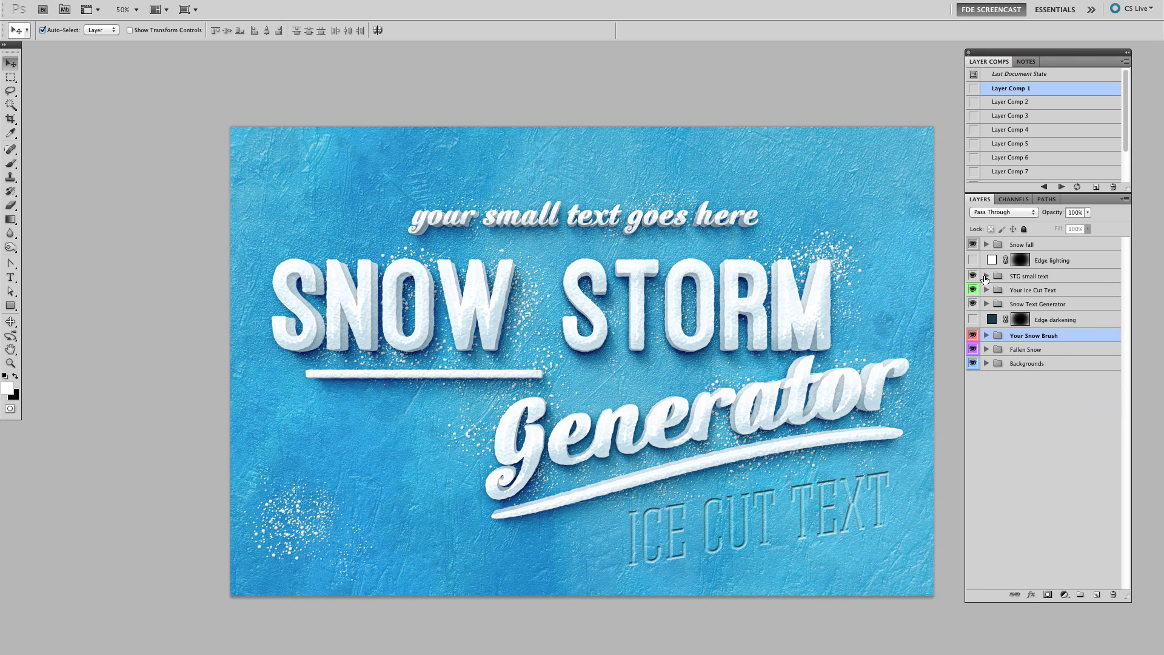
left_click(973, 261)
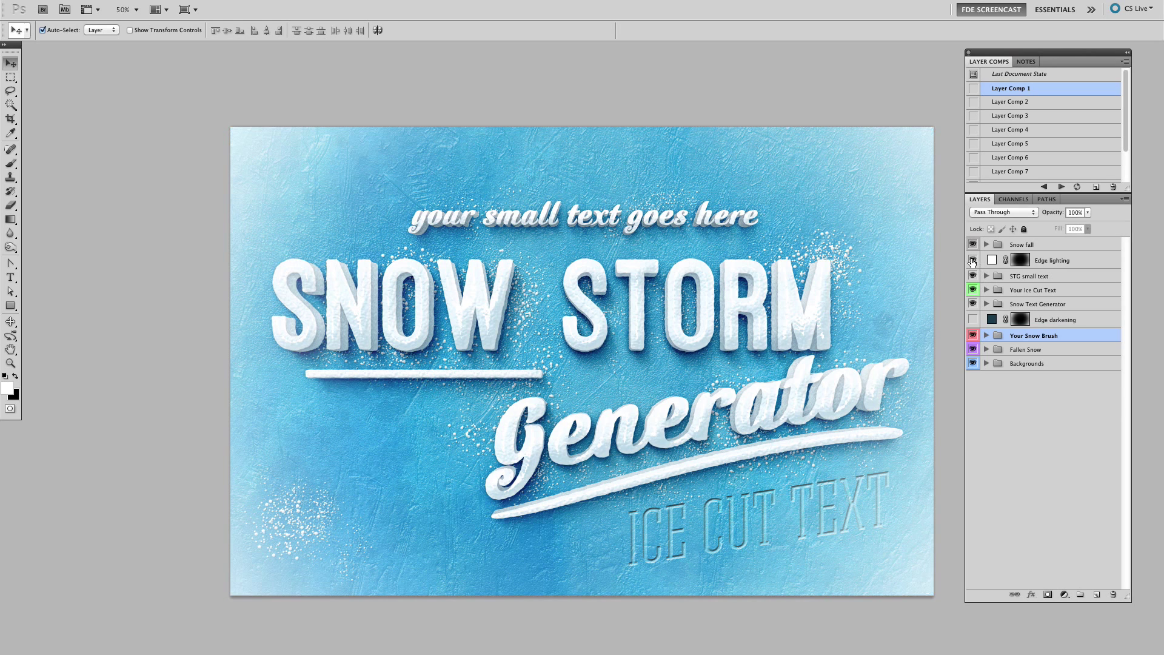
left_click(973, 261)
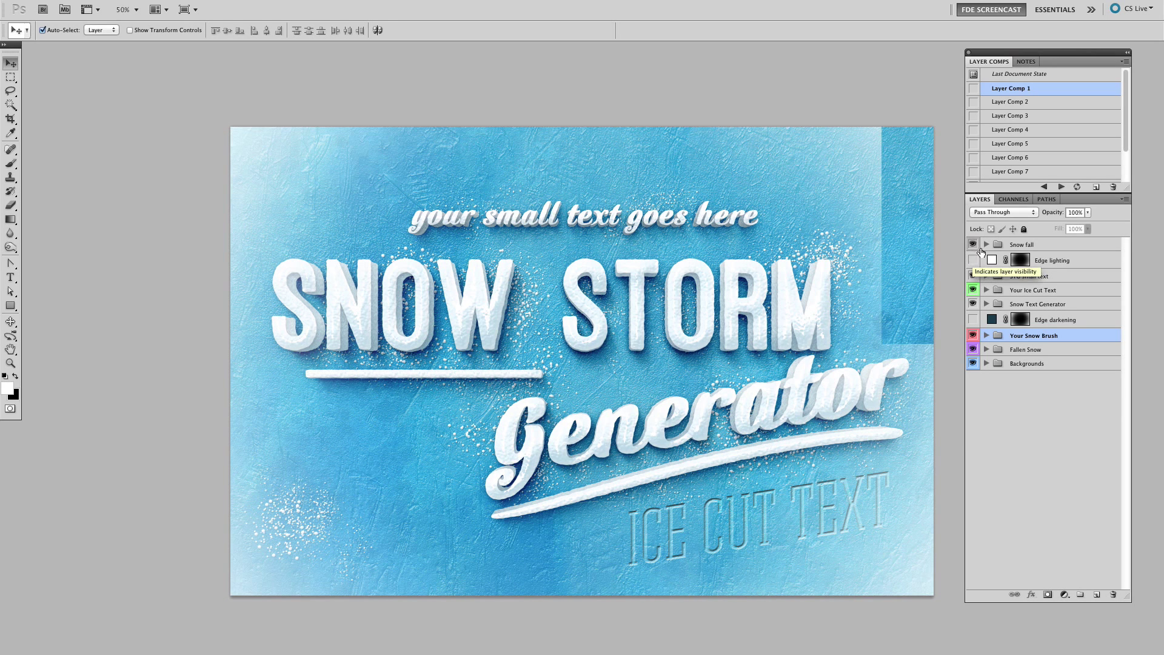
- Expand the Snow fall group and show its far, verder, near and close layers
left_click(986, 244)
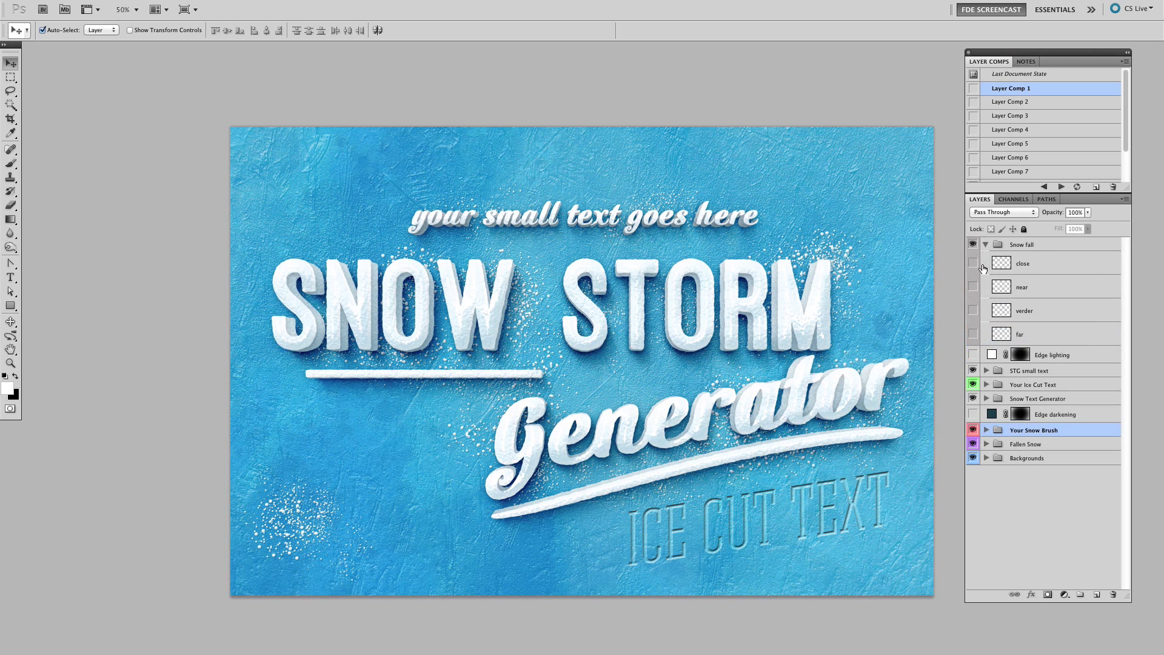
left_click(972, 335)
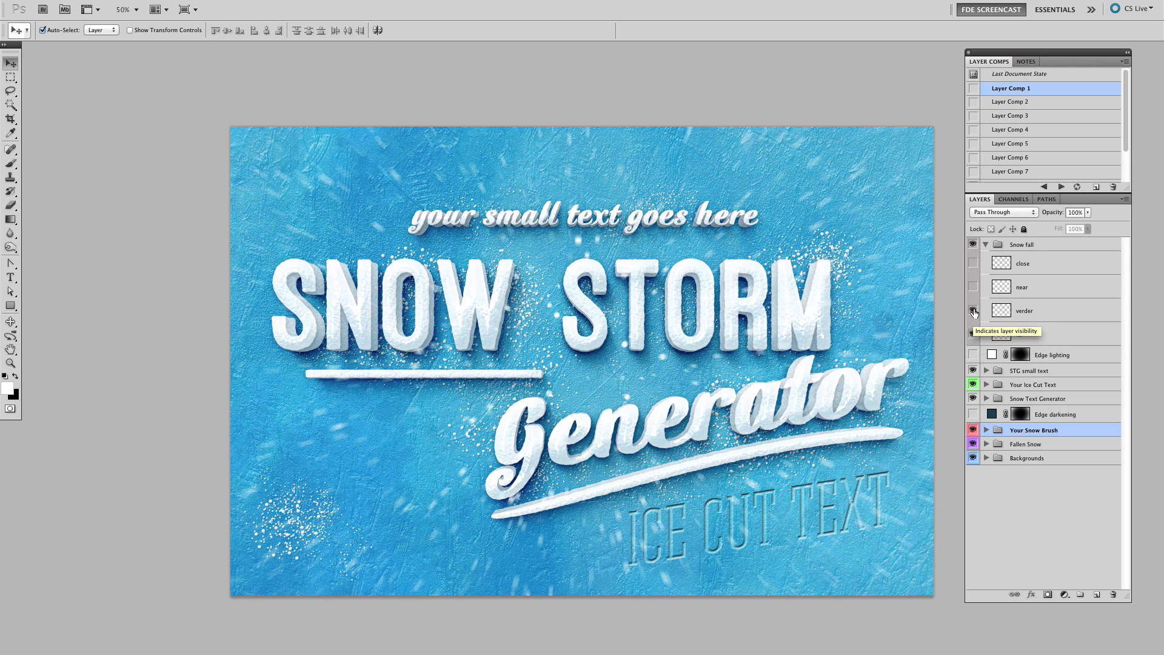
left_click(973, 311)
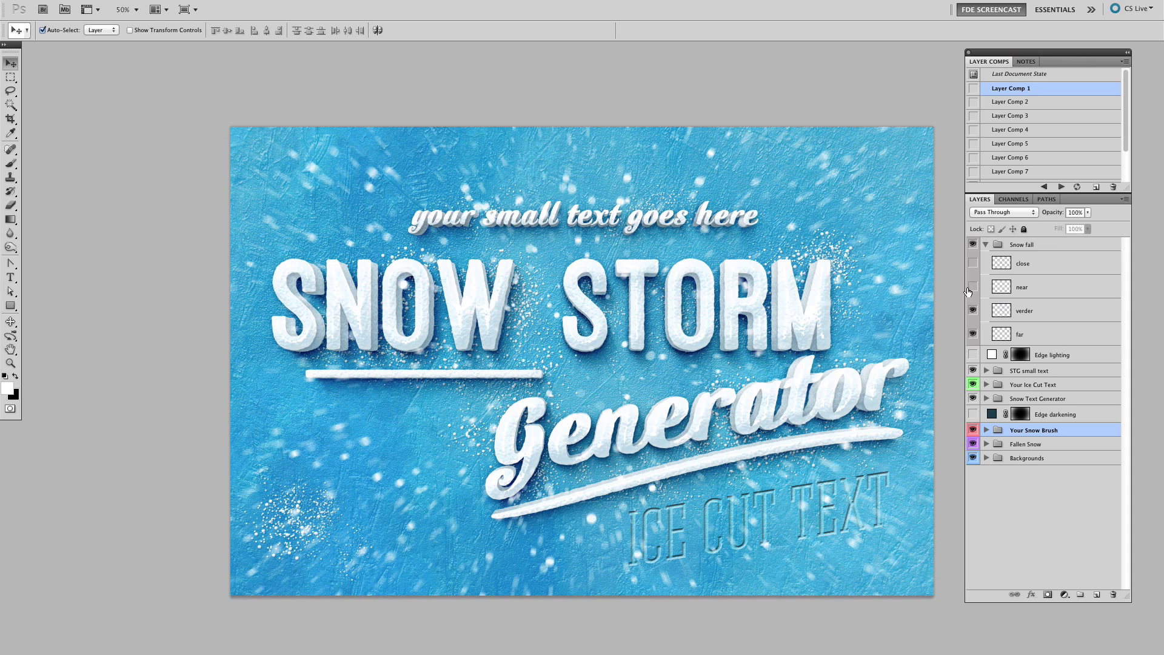
left_click(972, 287)
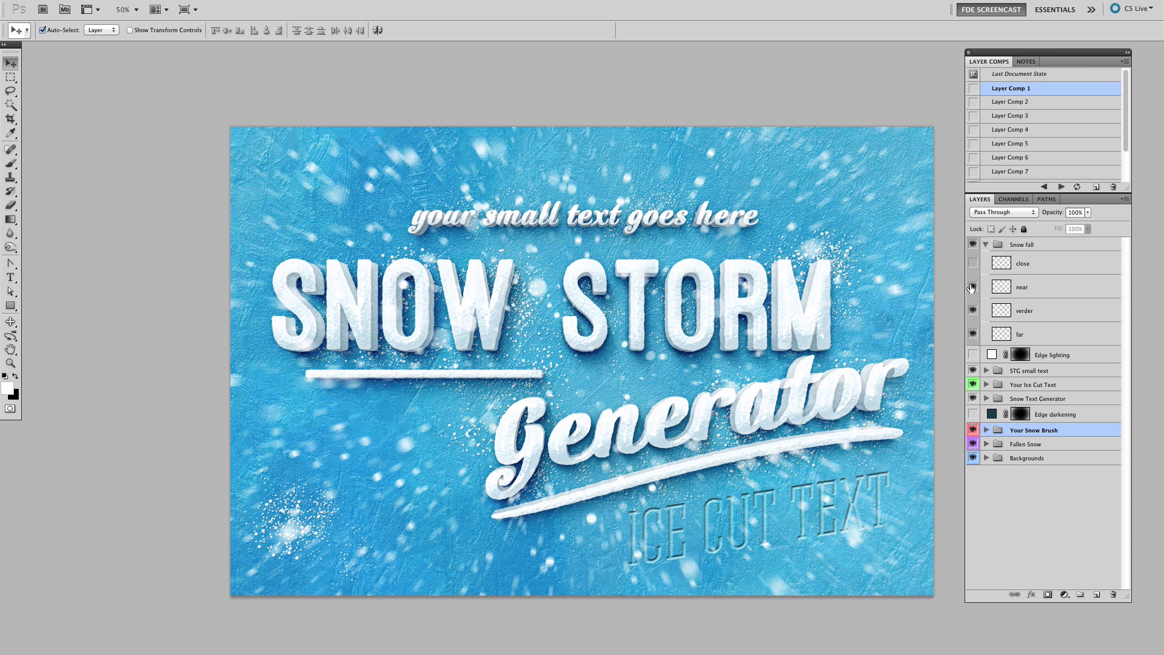
left_click(973, 262)
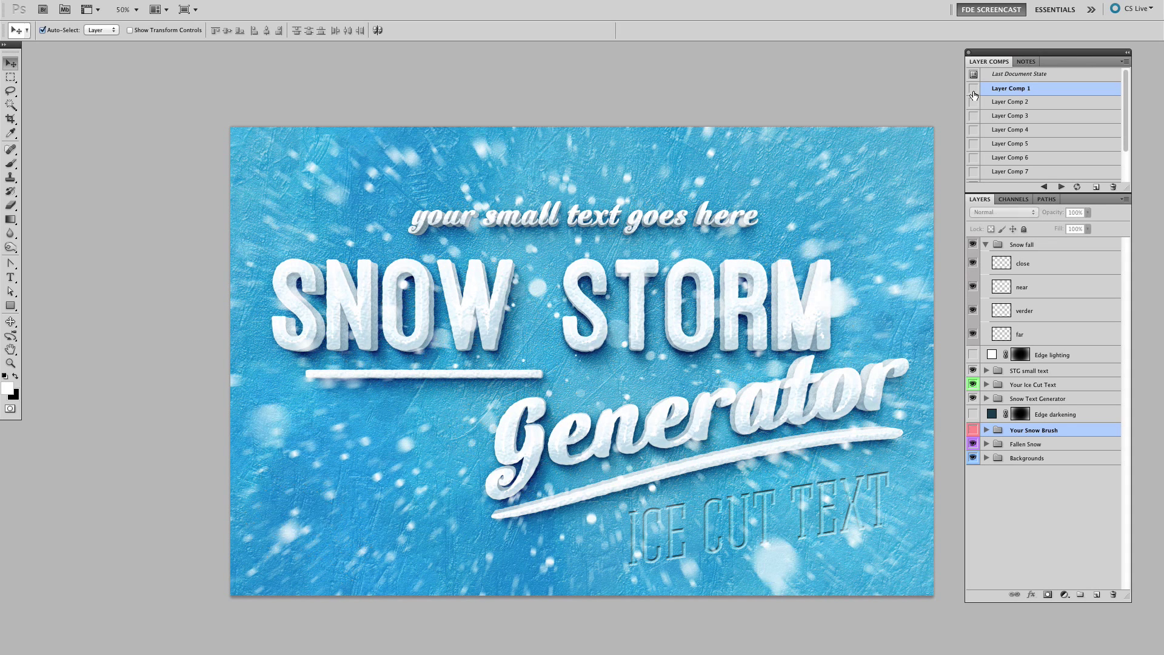
- Step through the saved layer comps in order and stop with Layer Comp 8 applied
left_click(1061, 187)
left_click(1061, 188)
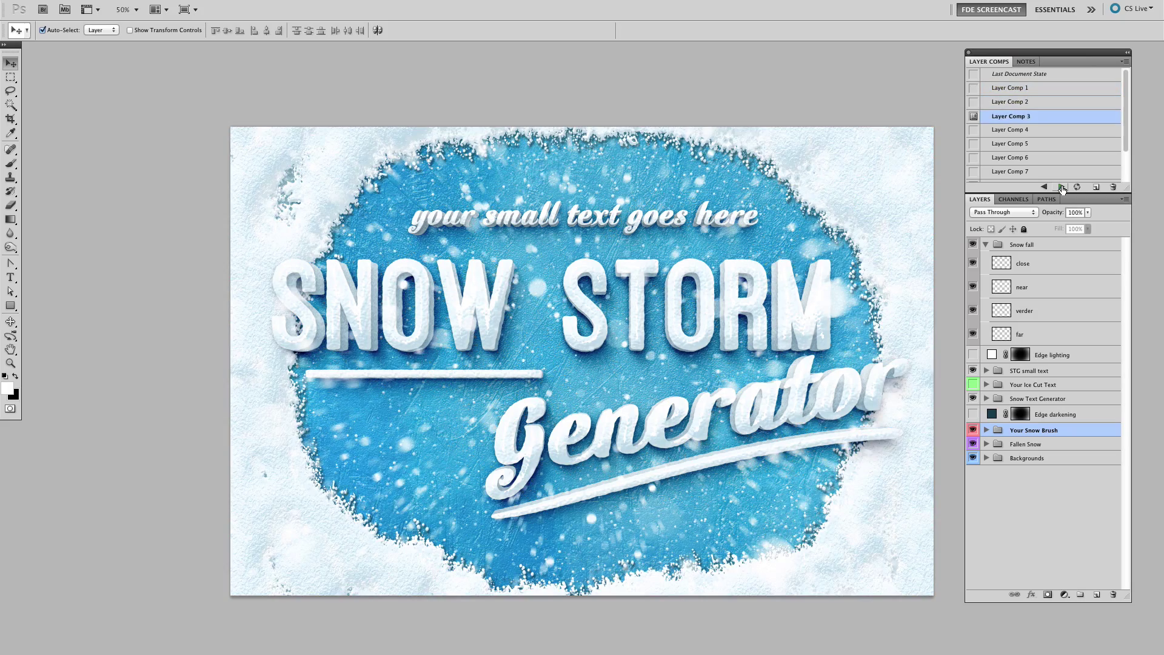
left_click(1061, 187)
left_click(1061, 187)
left_click(1061, 187)
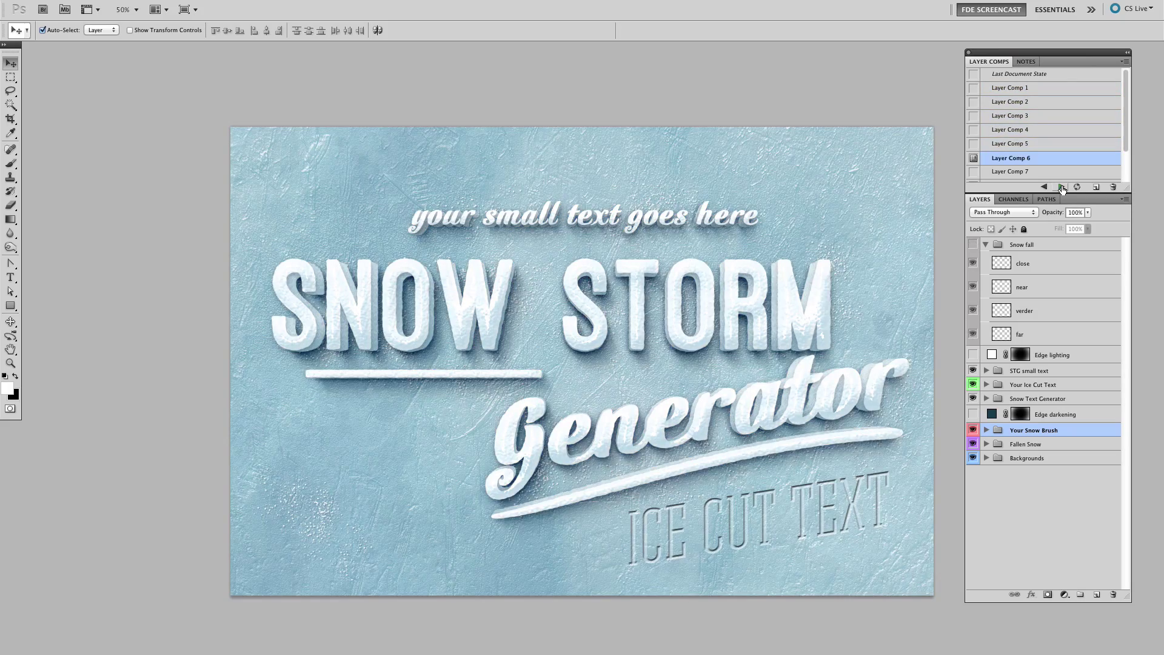
left_click(1062, 187)
left_click(1061, 187)
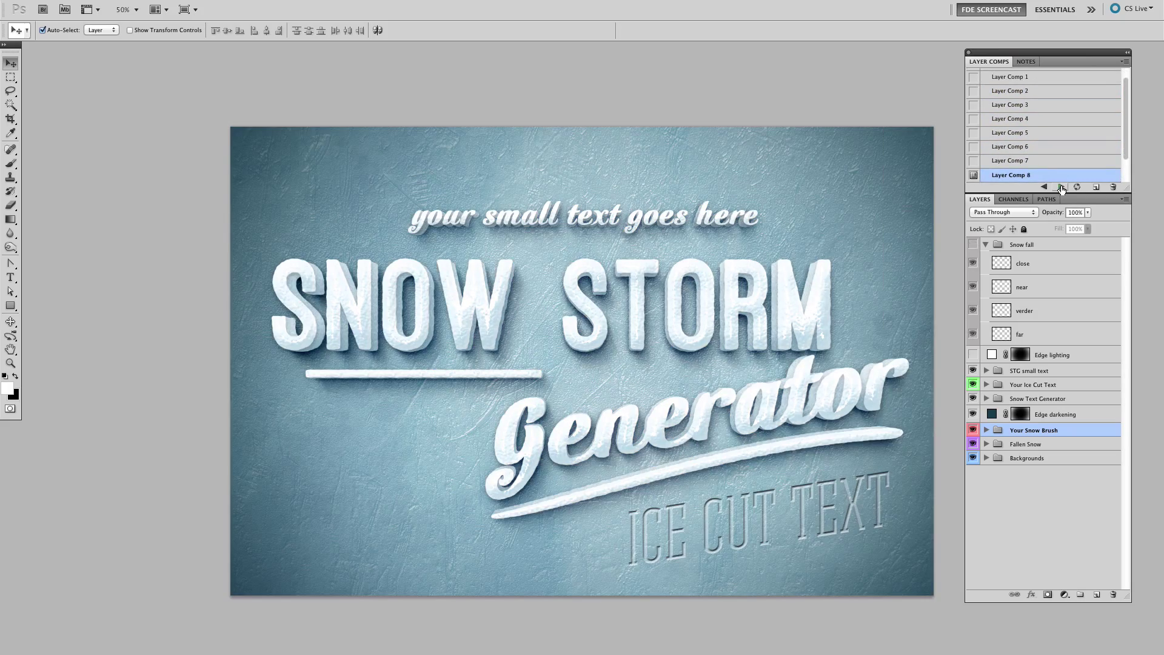
- Expand the Your Ice Cut Text group, compare its Bevel and Emboss effect off and on, and select the Vector Smart Object layer
left_click(986, 385)
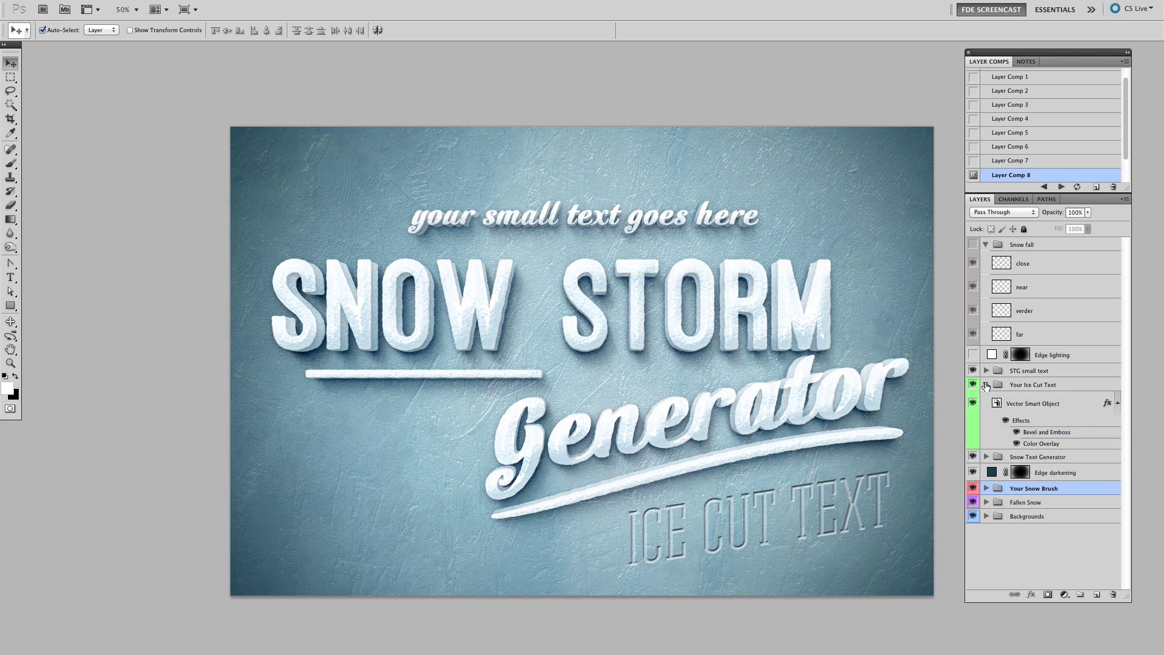
left_click(1015, 432)
left_click(1016, 432)
left_click(1033, 404)
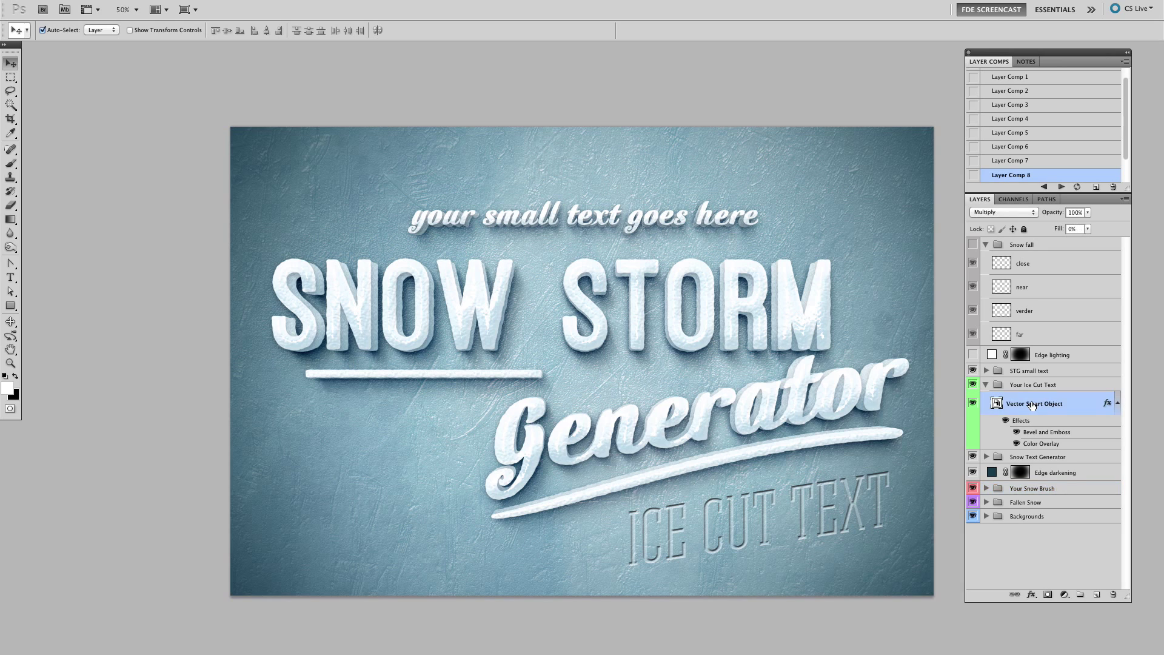
- Open the ice cut text's smart object contents, replace the wording with "SO COLD HERE", save, and return to Photoshop
double_click(996, 404)
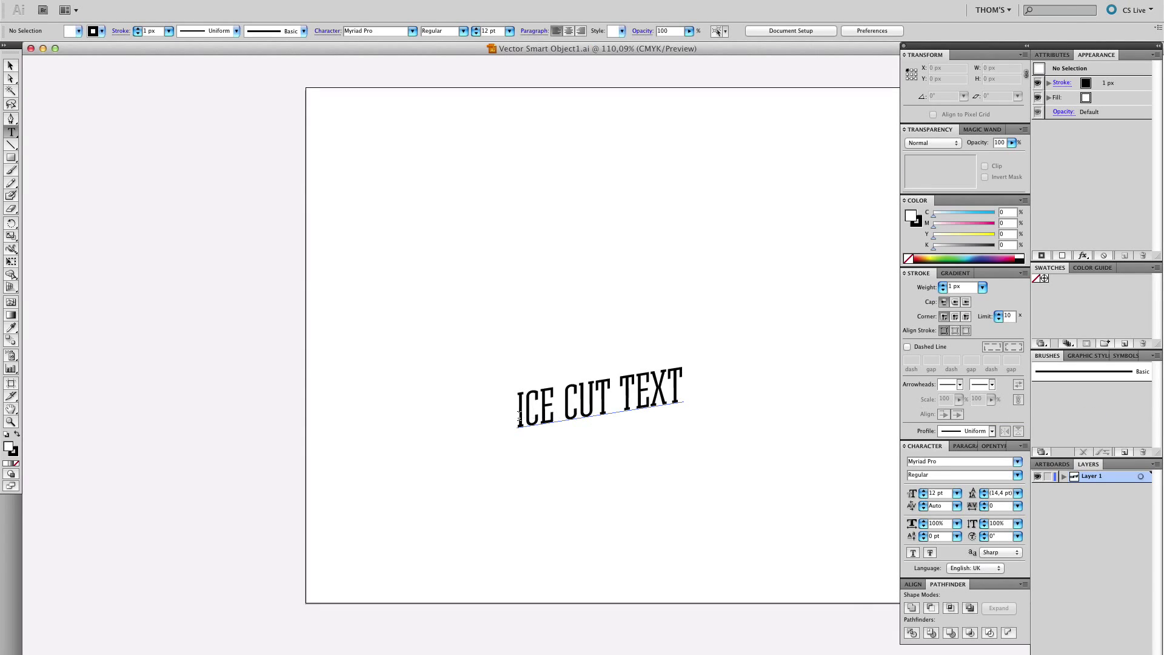
left_click_drag(520, 417, 712, 385)
type("SO COLD HE")
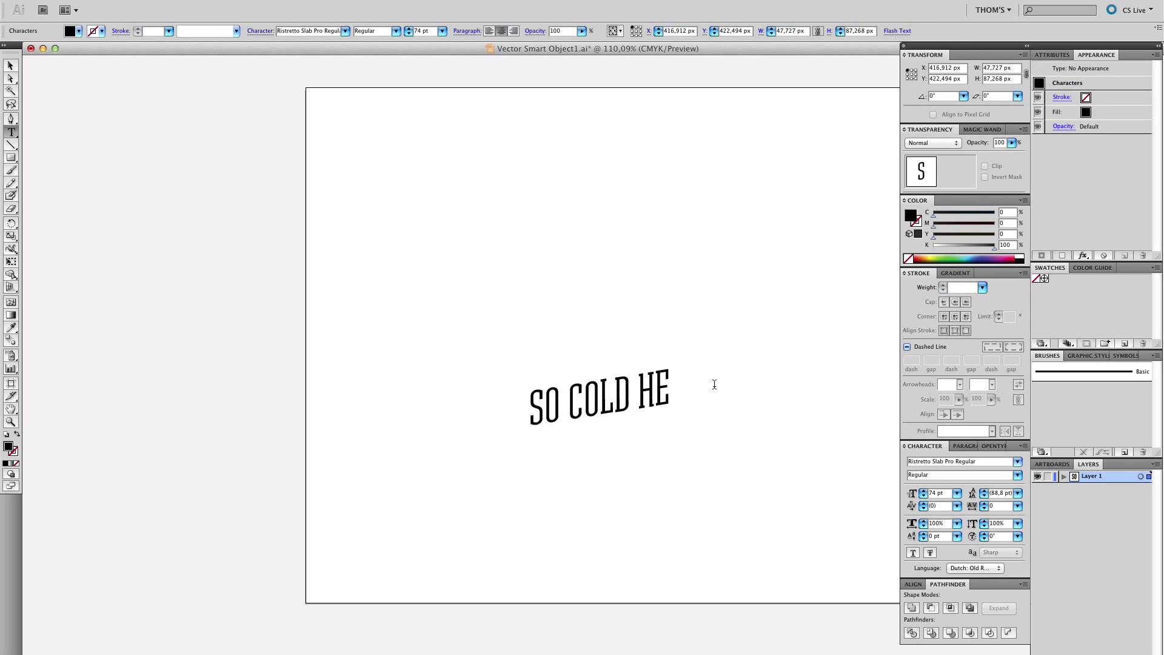
type("RE")
key("super+s")
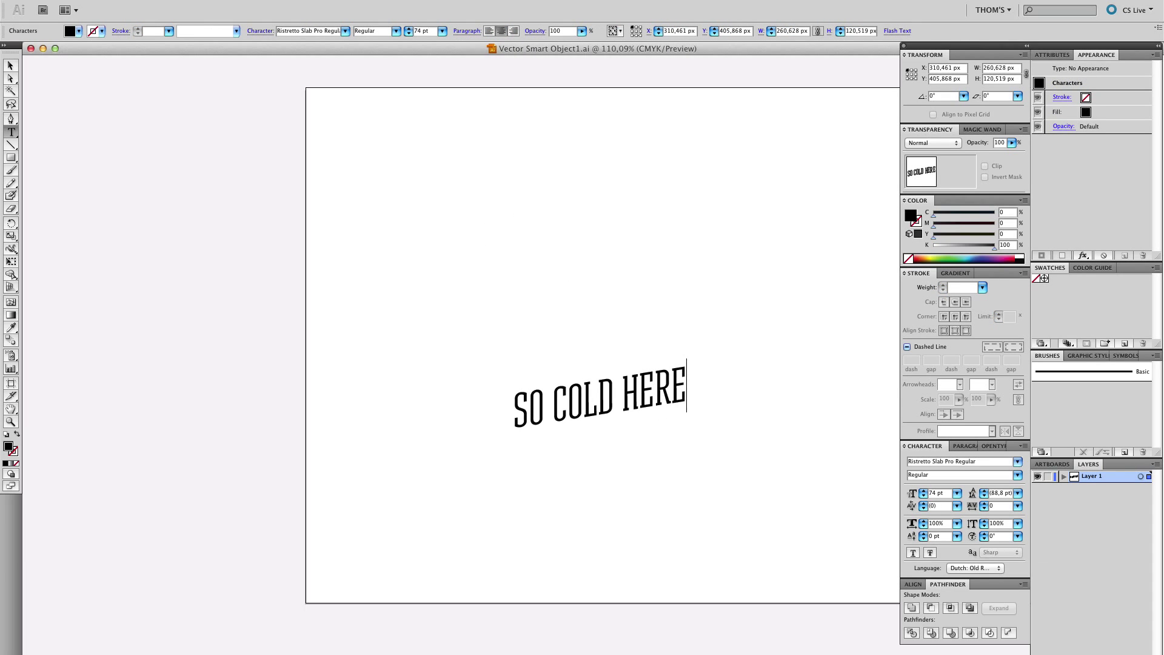
key("super+Tab")
- Add an "ICE" text layer in the lower-left area of the artwork, below the SNOW underline, and adjust its position
key("t")
left_click(336, 494)
type("IC")
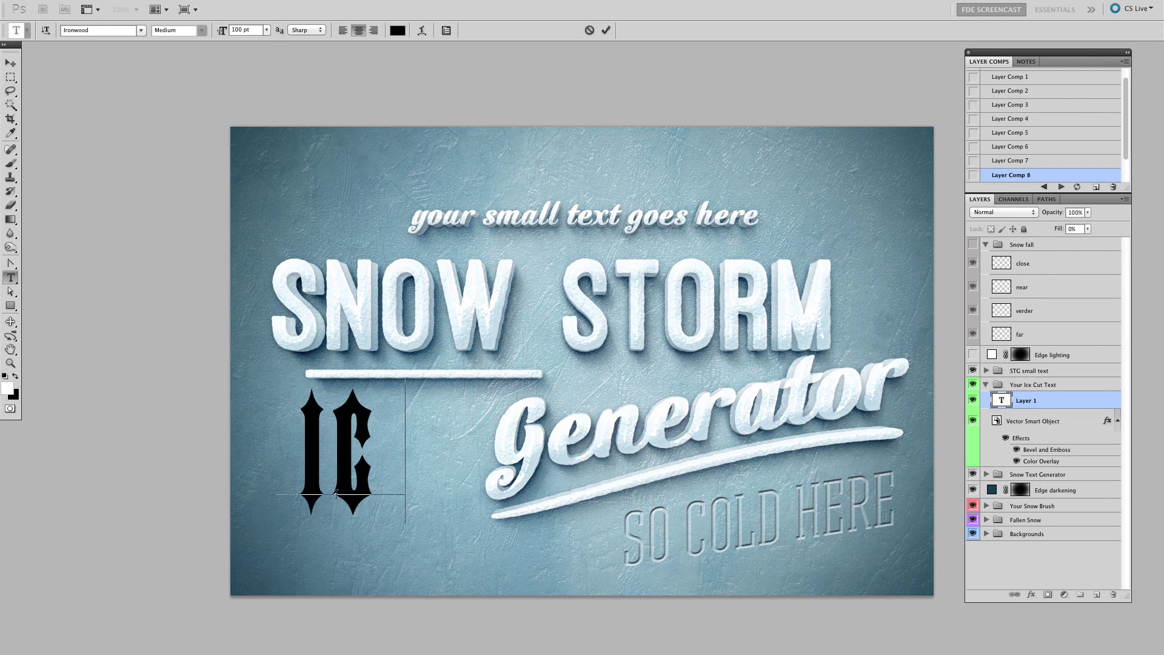
type("E")
left_click(10, 62)
left_click_drag(401, 405, 416, 426)
- Move the Vector Smart Object's layer effects onto the ICE text layer and reduce that layer's fill to the minimum
left_click_drag(1061, 441, 1067, 405)
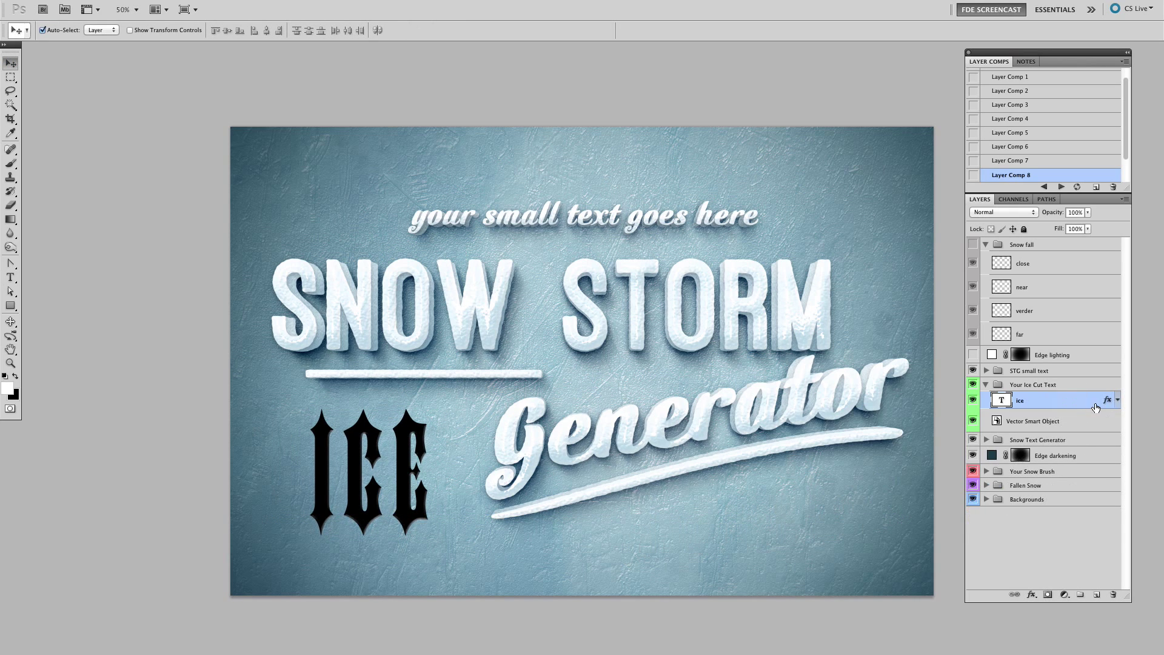
left_click(1117, 400)
left_click(1087, 229)
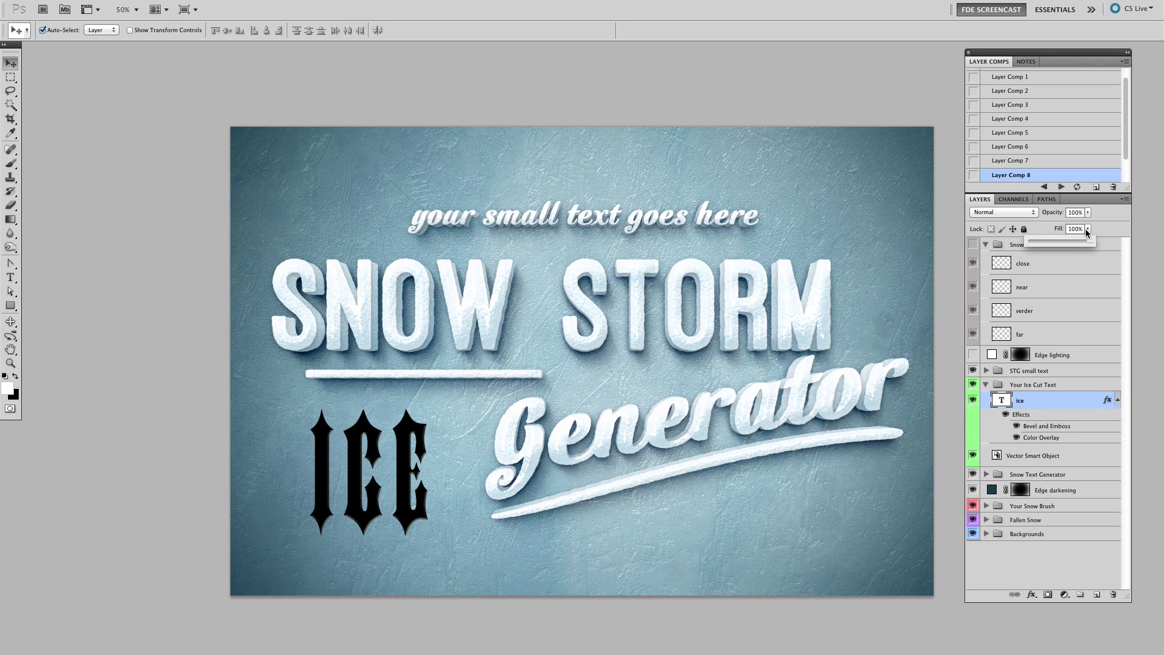
left_click_drag(1091, 241, 1024, 246)
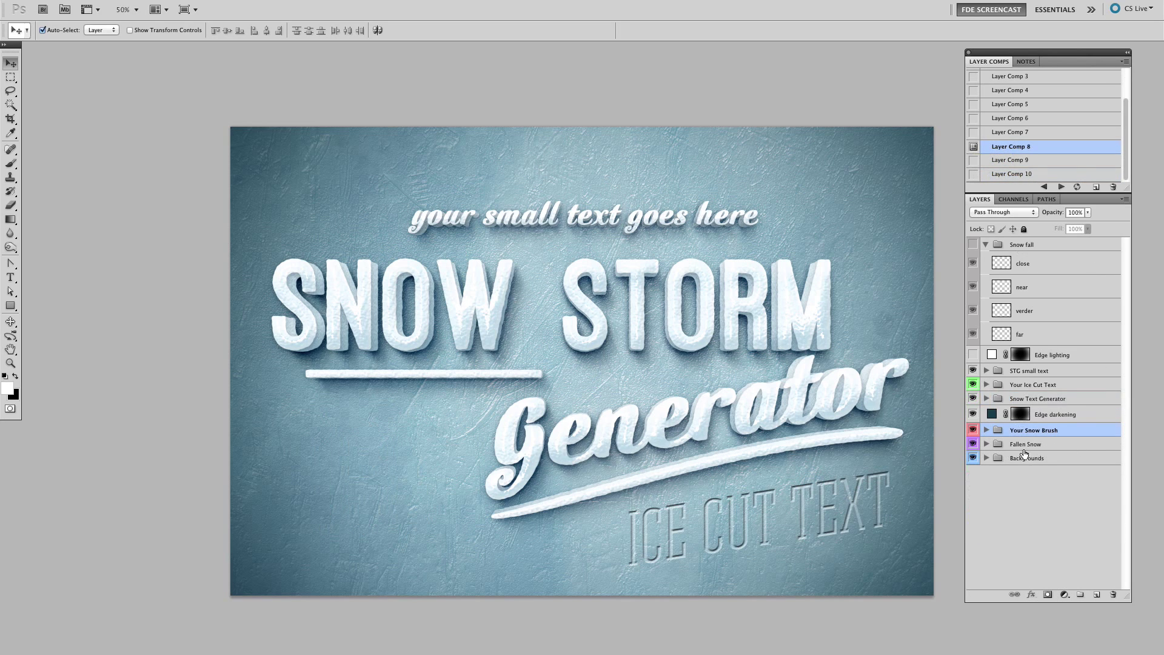
- Expand the Backgrounds group, select its lowest Iced Snow layer, and hide the Glow layer directly above it
left_click(987, 462)
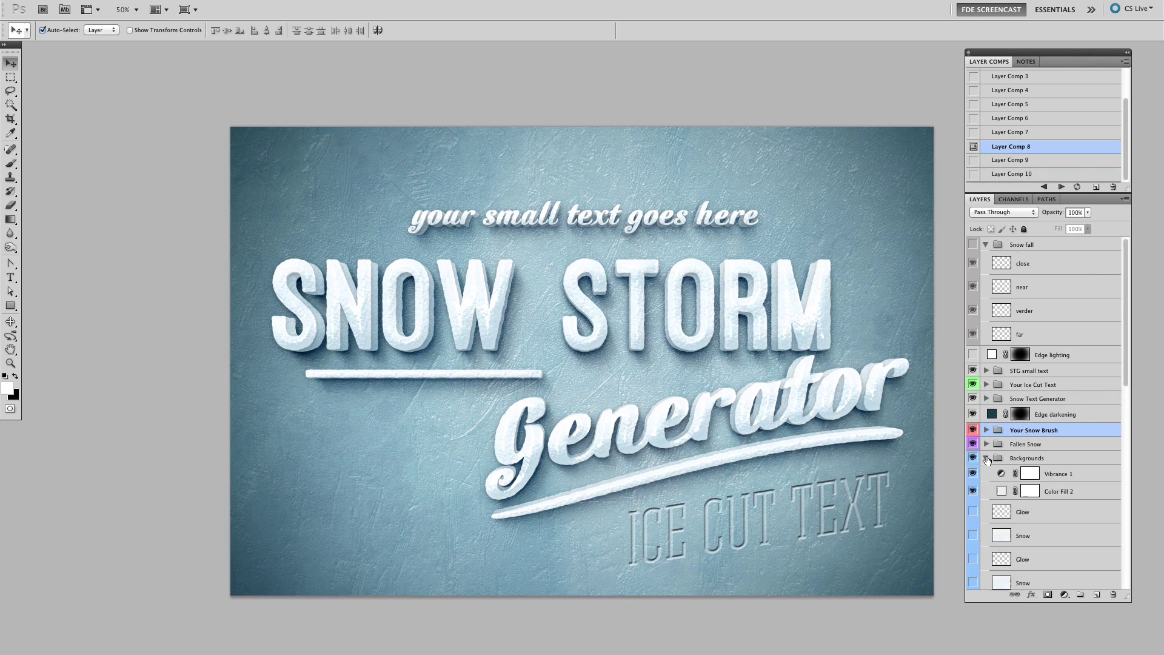
scroll(1028, 454, "down", 3)
scroll(1029, 454, "down", 5)
left_click(1030, 579)
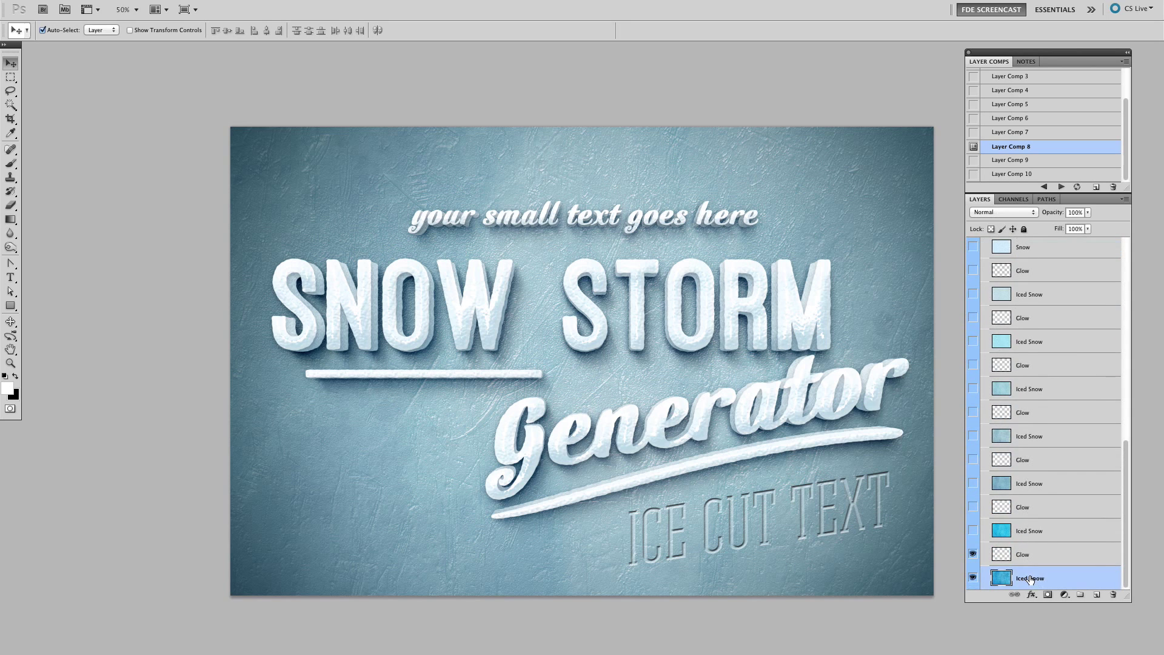
left_click(973, 555)
- Add a Pattern Overlay to the selected Iced Snow layer using the FreshDesignElements varnished-dark wood pattern
left_click(1031, 595)
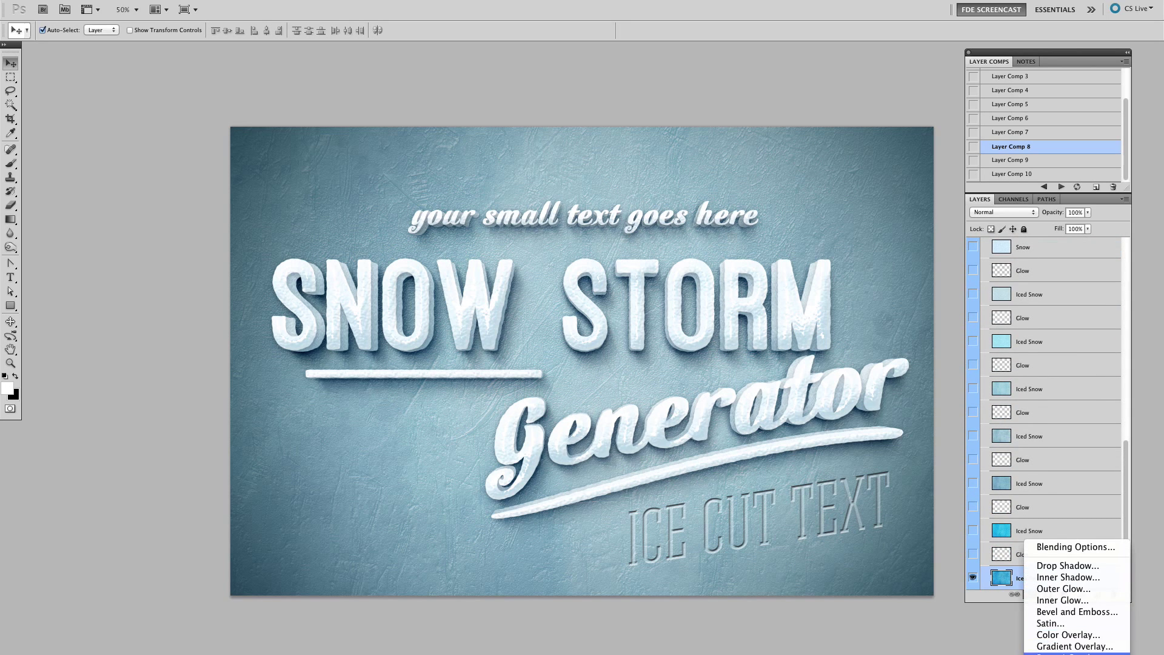
left_click(1070, 648)
left_click_drag(816, 73, 1064, 214)
left_click(1077, 296)
scroll(1001, 436, "down", 5)
left_click(1047, 507)
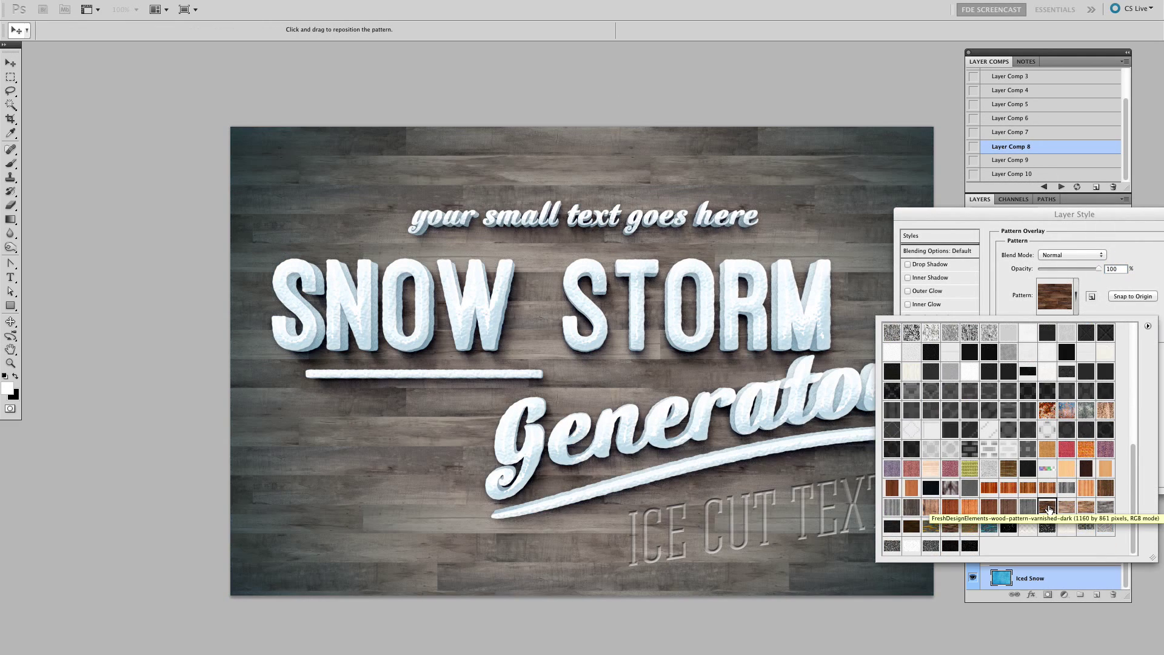
- Try the lighter varnished wood pattern, and apply the very dark brown wood pattern to the Iced Snow overlay
left_click(1067, 507)
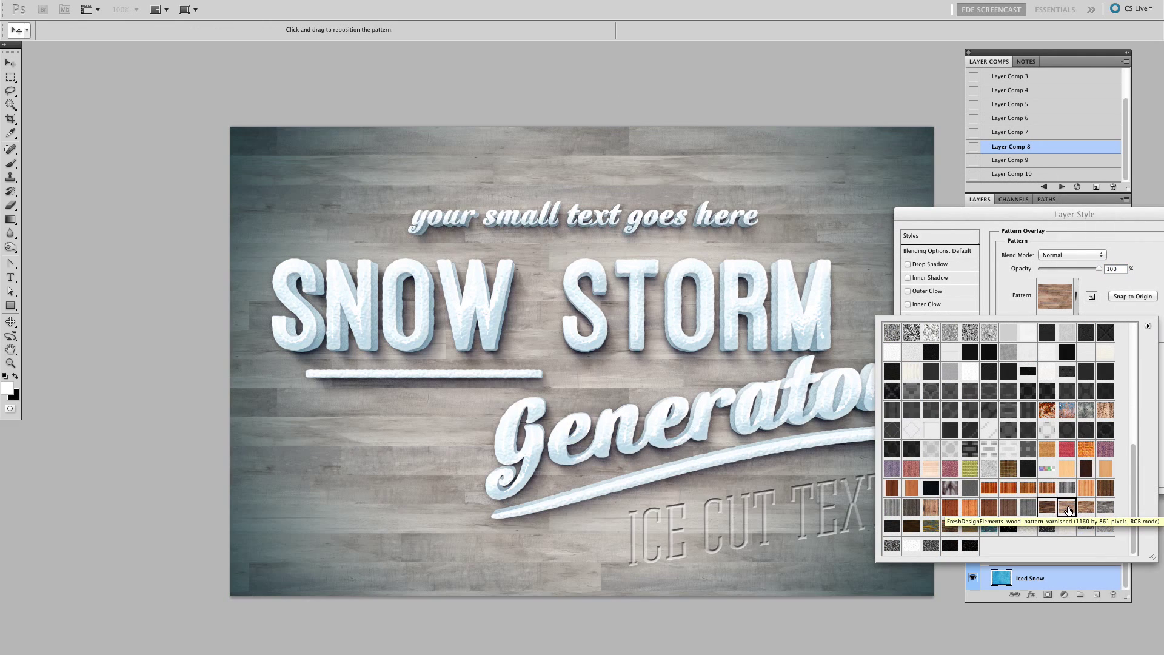
left_click(930, 526)
left_click(919, 544)
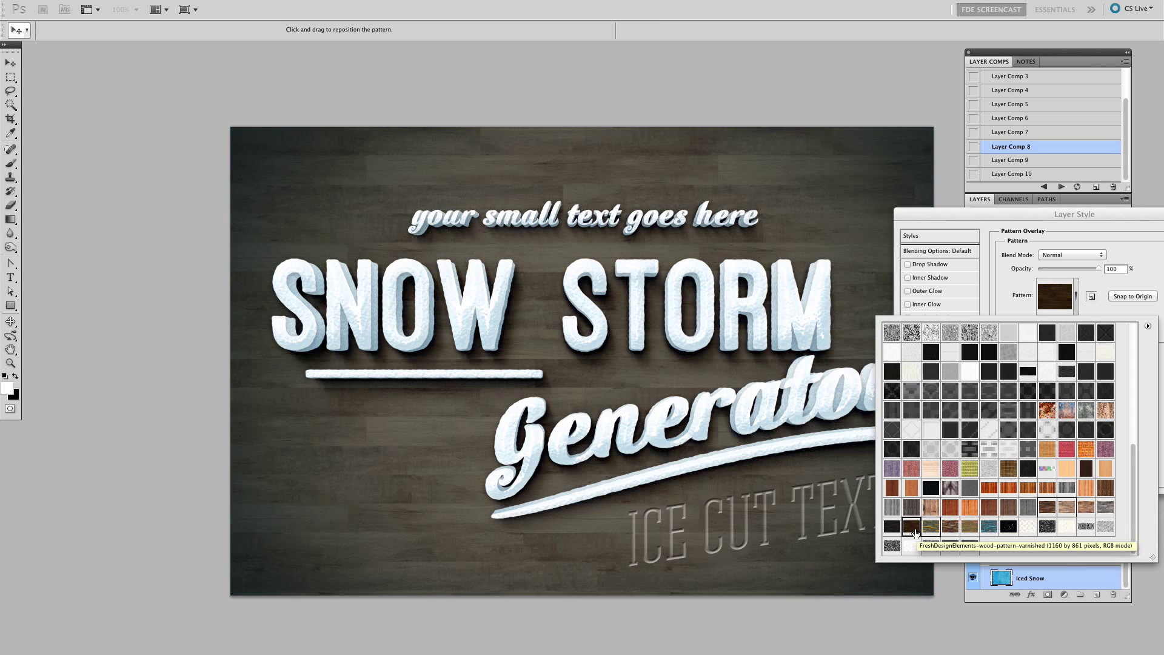
left_click(1119, 234)
key("Return")
- Turn off the color adjustment at the head of the Backgrounds group that mutes the wood background
scroll(1032, 339, "up", 5)
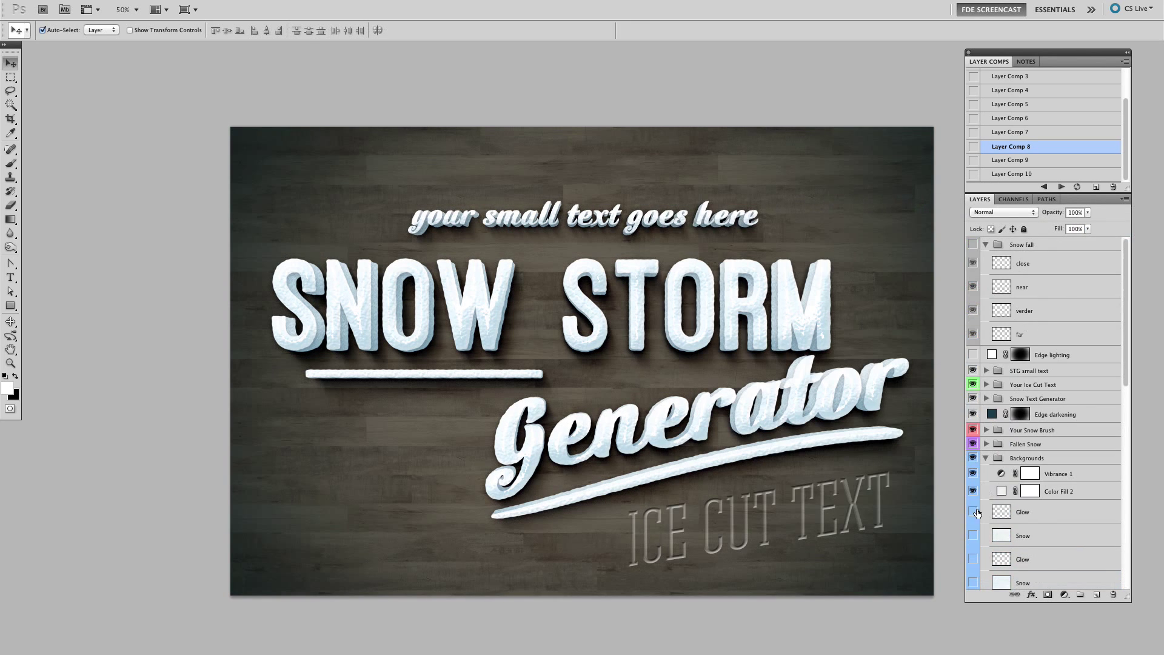
left_click(973, 480)
scroll(1030, 487, "down", 5)
- Reopen the Iced Snow layer's Pattern Overlay and replace its pattern with a lighter brown wood-plank pattern
left_click(1118, 578)
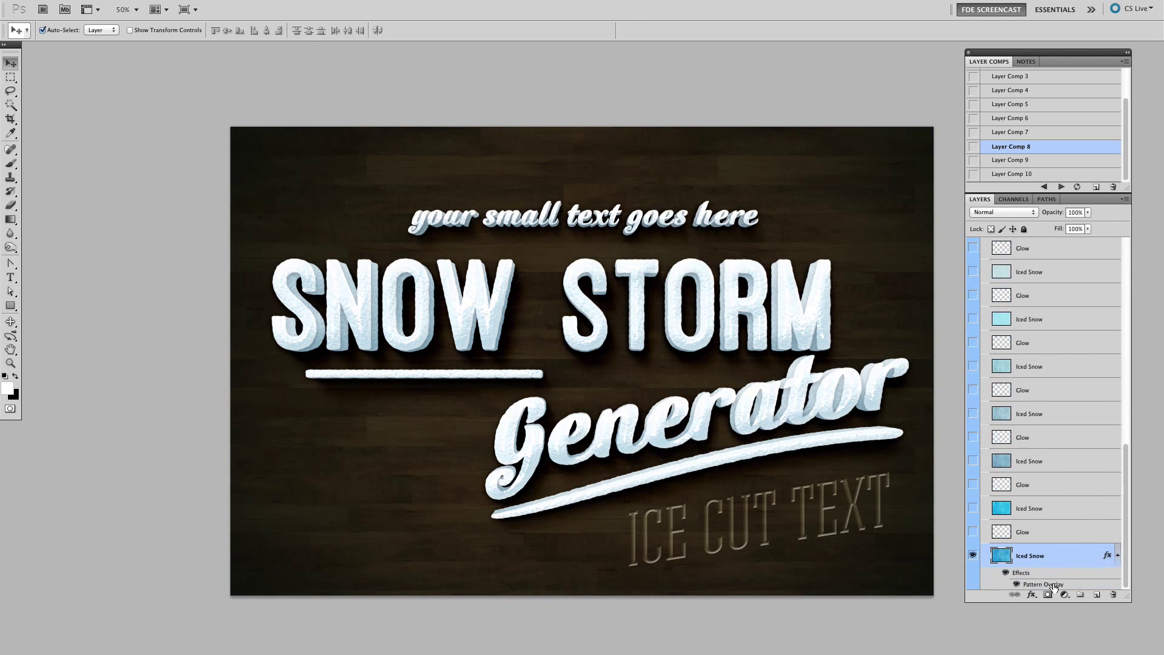
double_click(1043, 583)
left_click(844, 307)
left_click(856, 517)
key("Return")
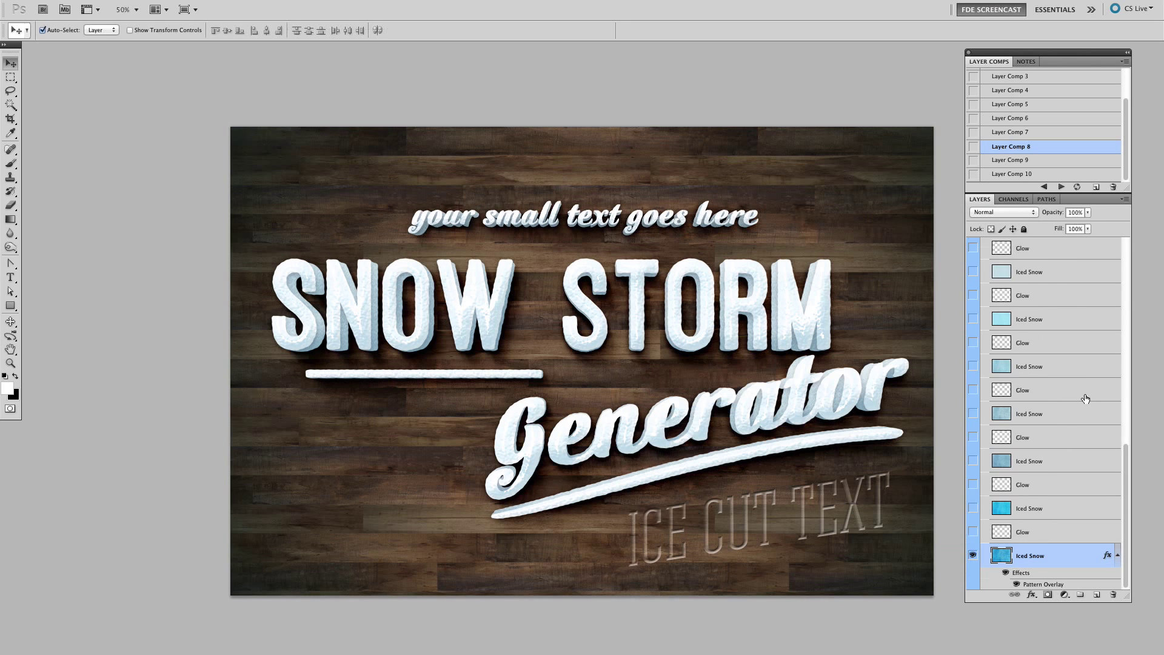
scroll(1084, 399, "up", 10)
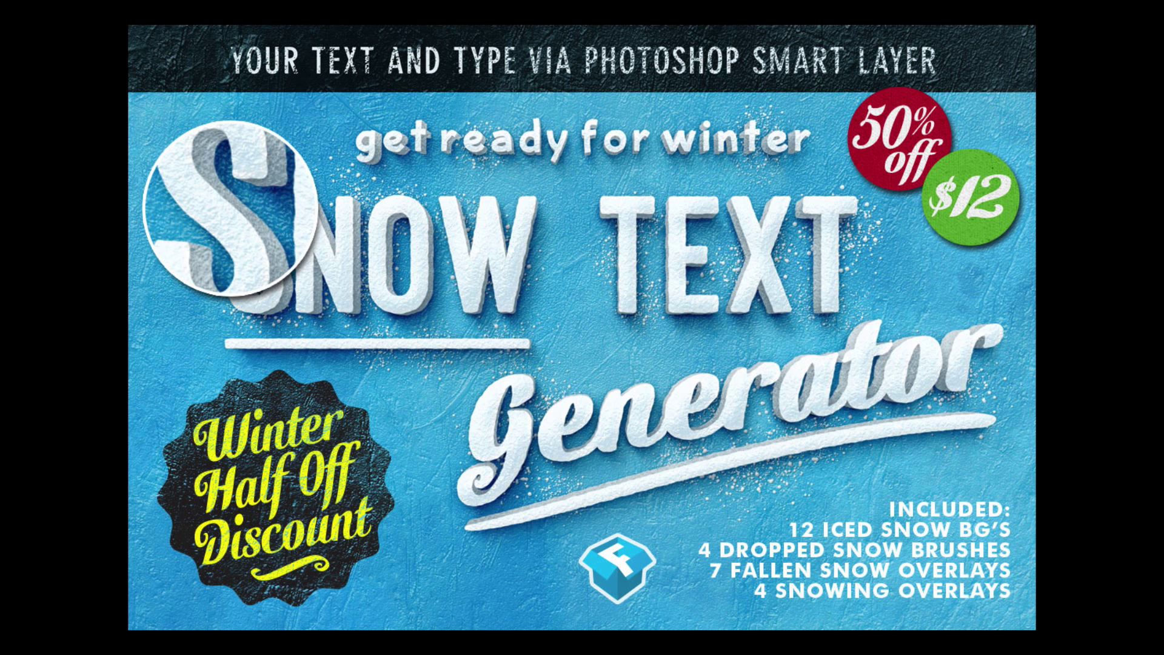